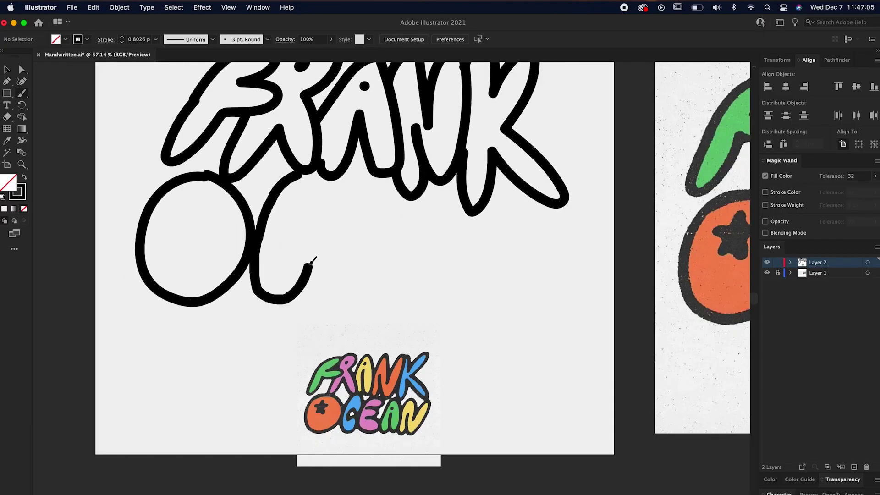
Paint the outlines of the OCEAN letters and a star inside the O with the Paintbrush
left_click_drag(368, 163, 368, 220)
left_click_drag(174, 204, 189, 211)
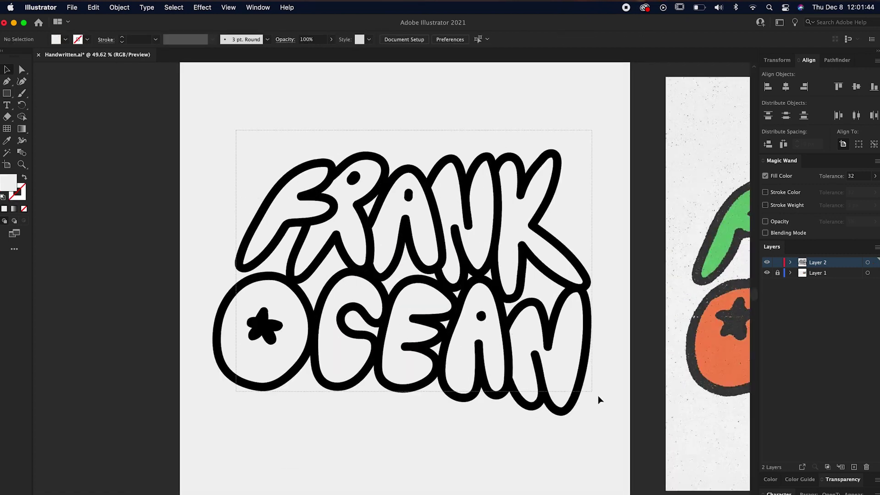
left_click_drag(600, 398, 225, 86)
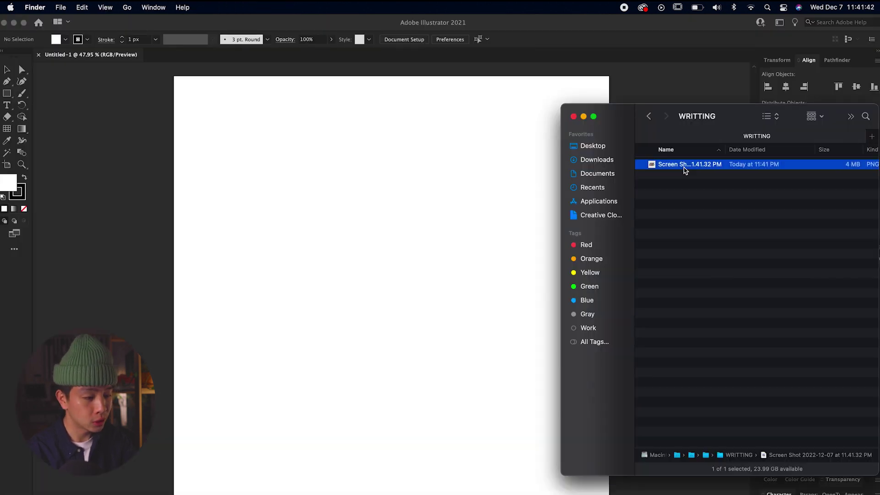
Preview the FRANK OCEAN reference screenshot and place it in the new document
key("space")
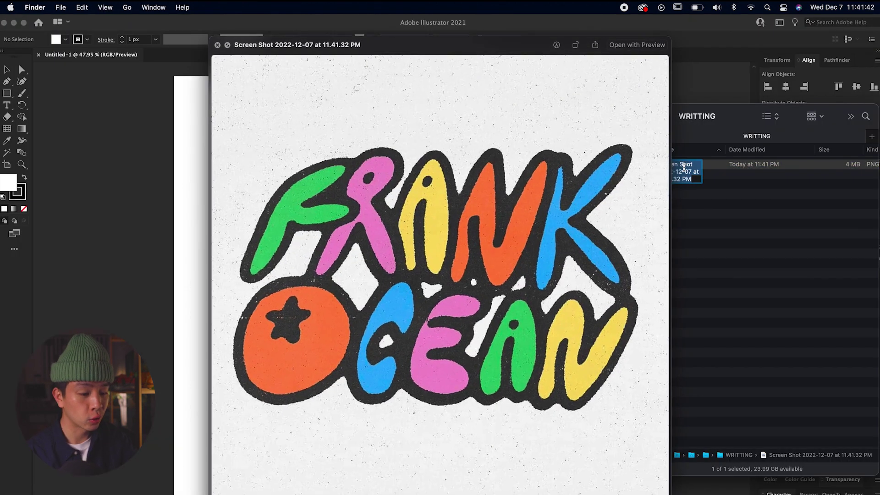
key("space")
left_click_drag(707, 166, 342, 289)
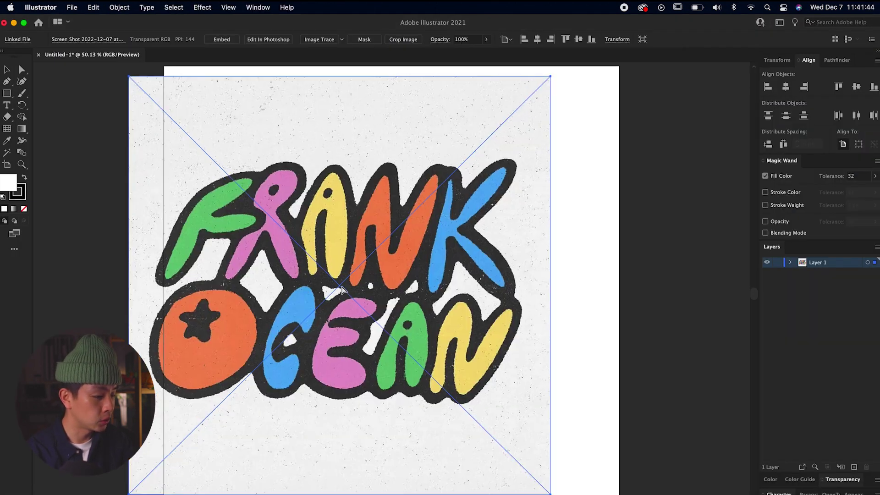
key("super+minus")
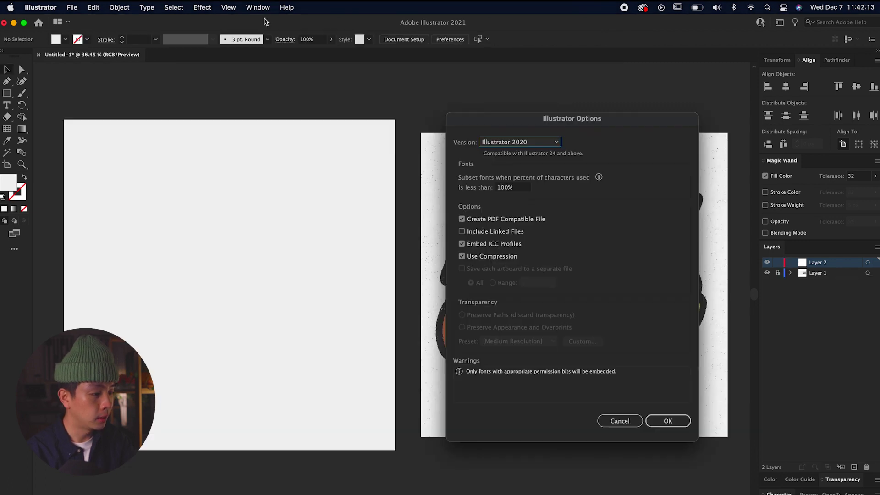
key("Return")
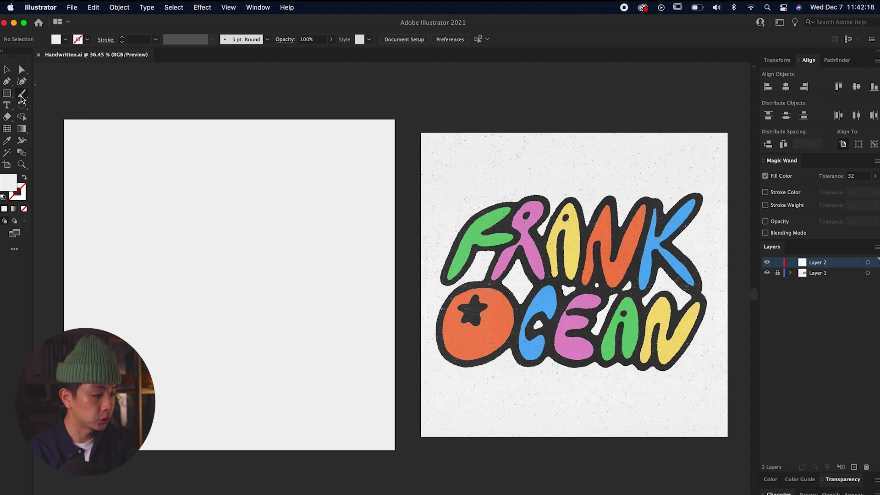
Activate the Paintbrush and swap fill and stroke so only the stroke carries a colour
key("super+1")
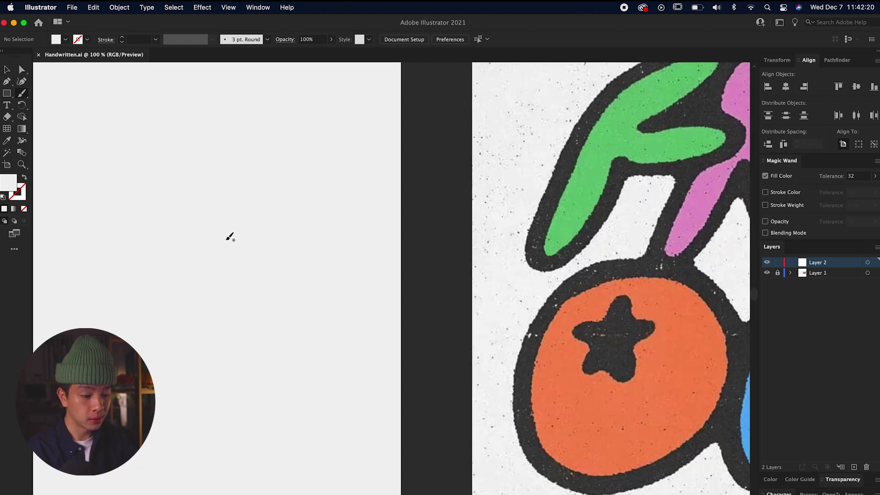
left_click_drag(272, 266, 348, 269)
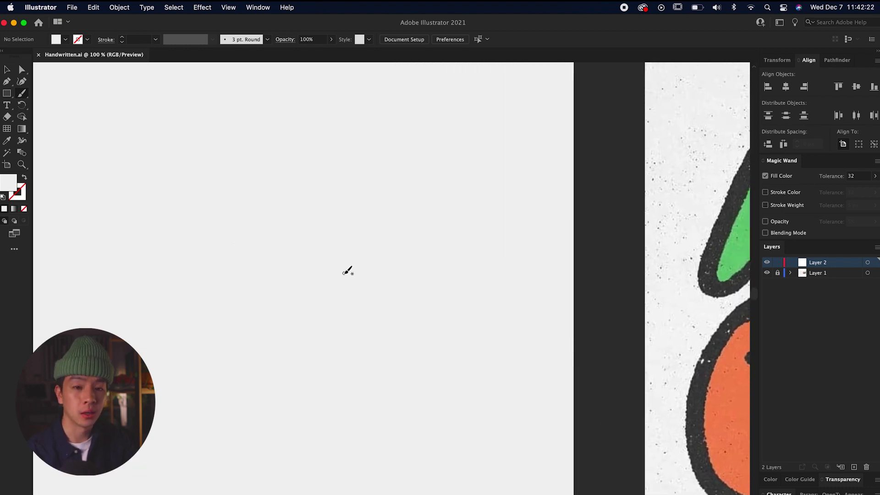
key("shift+x")
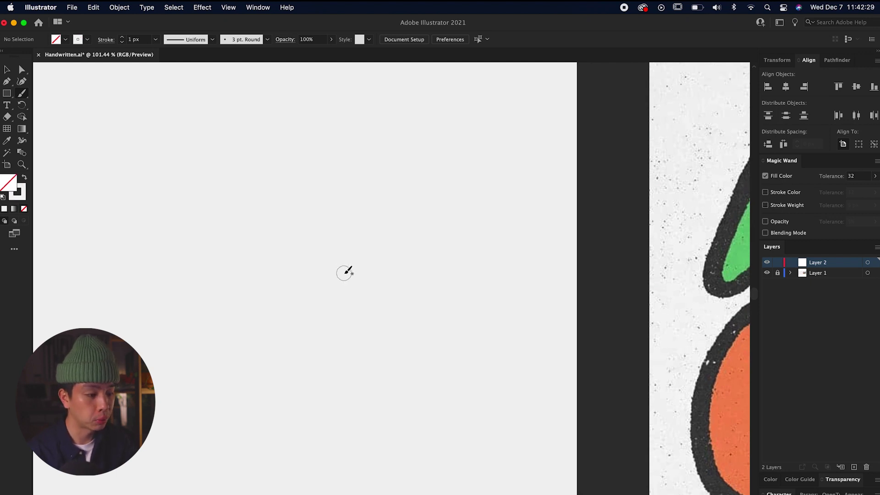
scroll(344, 273, "down", 5)
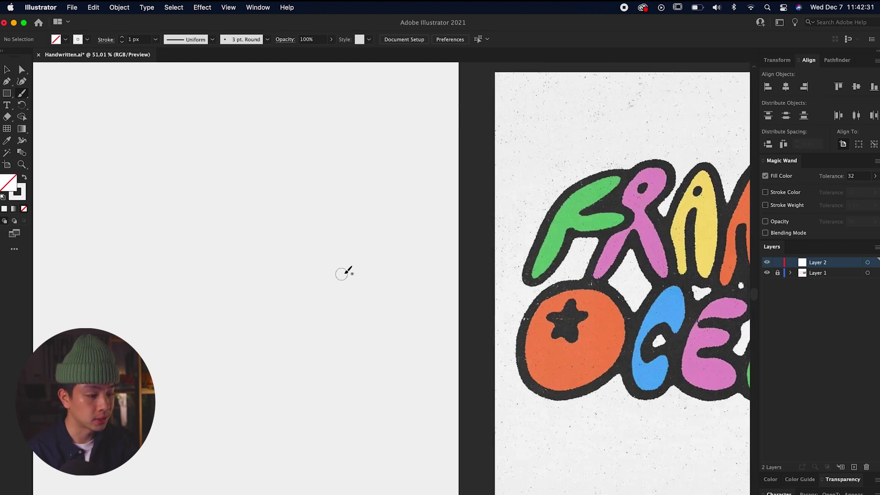
scroll(348, 272, "right", 2)
left_click_drag(513, 249, 529, 214)
key("super+z")
scroll(522, 236, "up", 2)
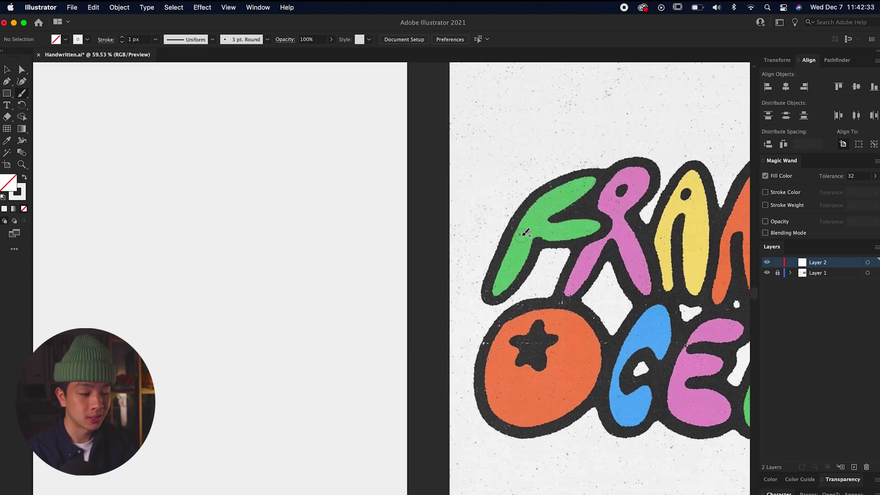
left_click_drag(514, 228, 505, 281)
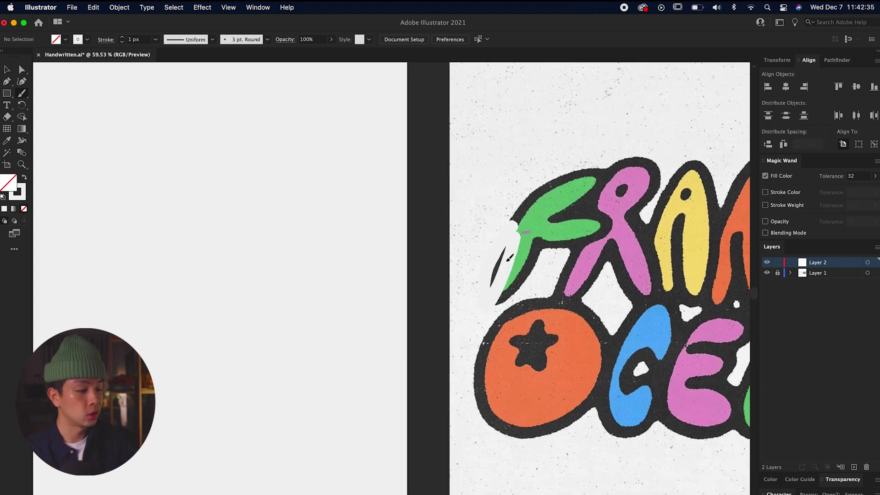
key("super+z")
Paint black outlines of the letters F and R on the blank artboard, including the dot inside the R
mouse_move(197, 192)
left_mouse_down()
mouse_move(363, 175)
mouse_move(417, 184)
left_mouse_up()
scroll(416, 185, "down", 1)
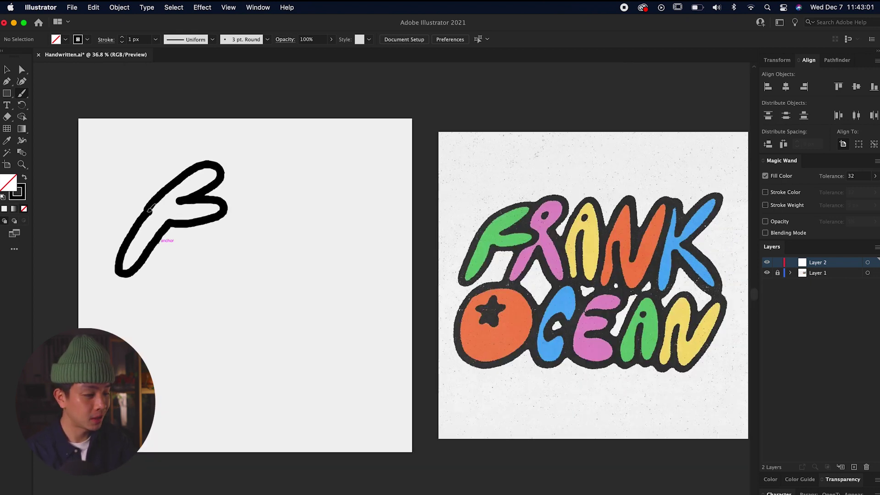
left_click_drag(149, 209, 148, 210)
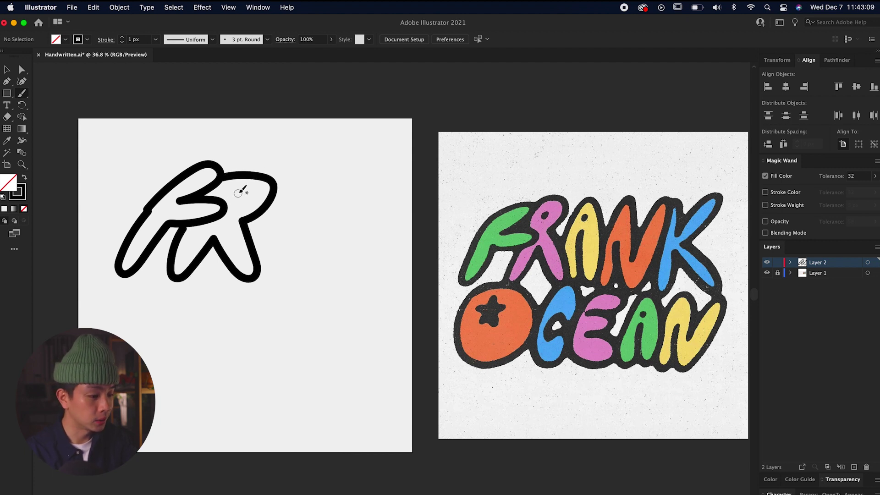
left_click_drag(238, 193, 241, 190)
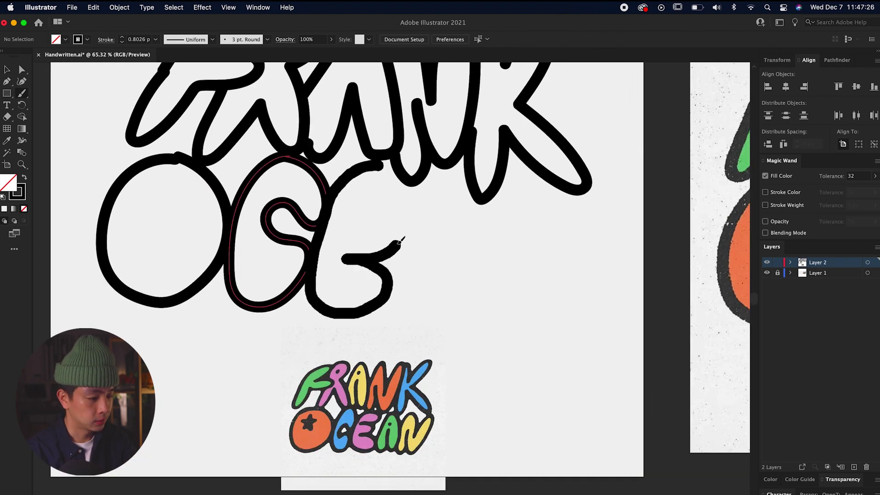
Move the small reference copy down over the artboard's lower edge, clear of the lettering, and deselect it
left_click_drag(387, 342, 314, 377)
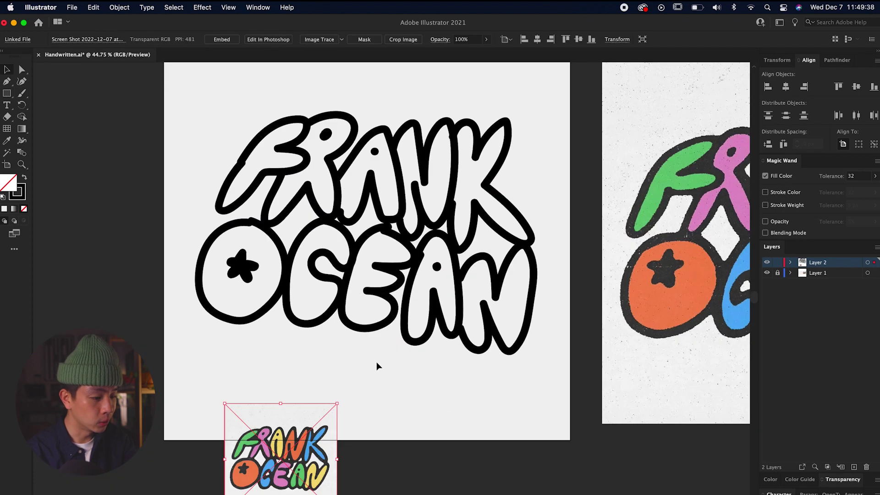
left_click(376, 362)
scroll(376, 361, "down", 3)
scroll(455, 223, "up", 2)
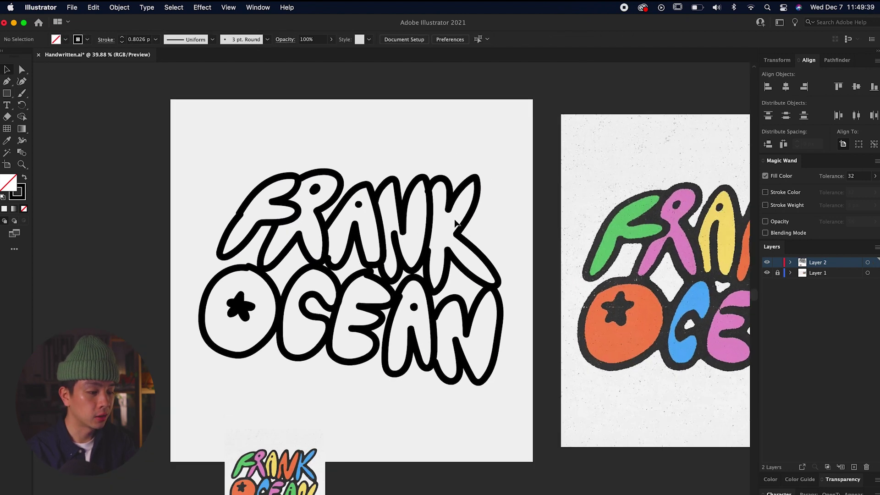
scroll(455, 224, "up", 2)
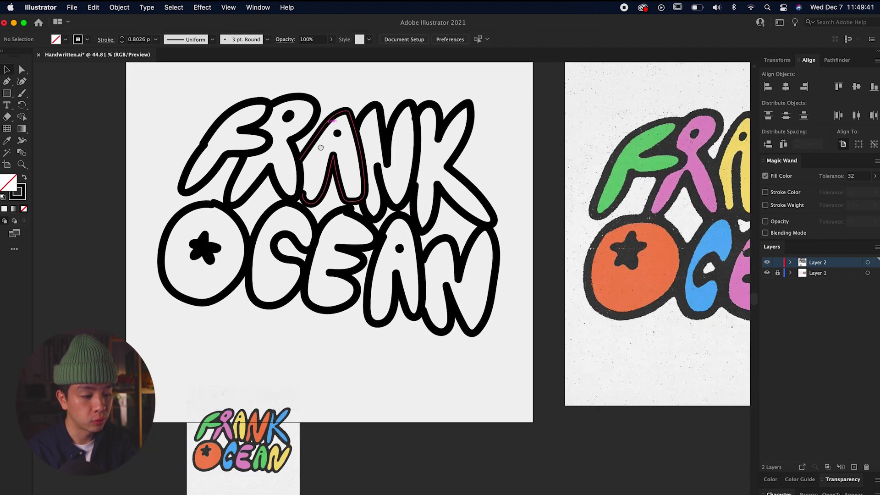
left_click_drag(321, 148, 320, 200)
Select the lettering and bring the open end anchor points of the F outline together to close its gap
left_click_drag(149, 136, 509, 369)
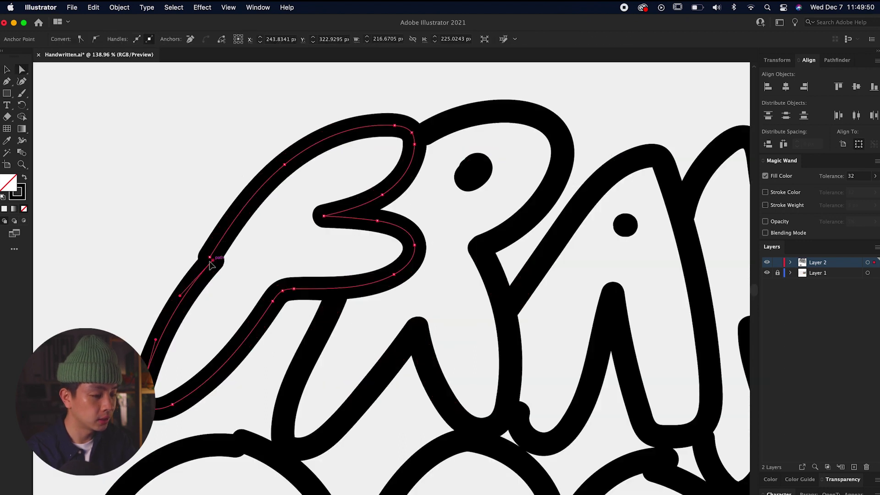
left_click_drag(212, 262, 211, 258)
scroll(210, 260, "up", 3)
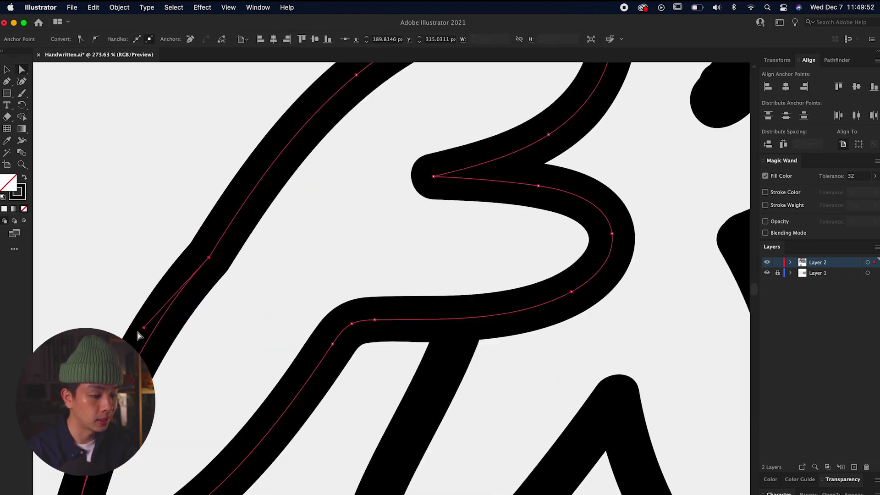
scroll(167, 325, "down", 3)
scroll(207, 284, "down", 3)
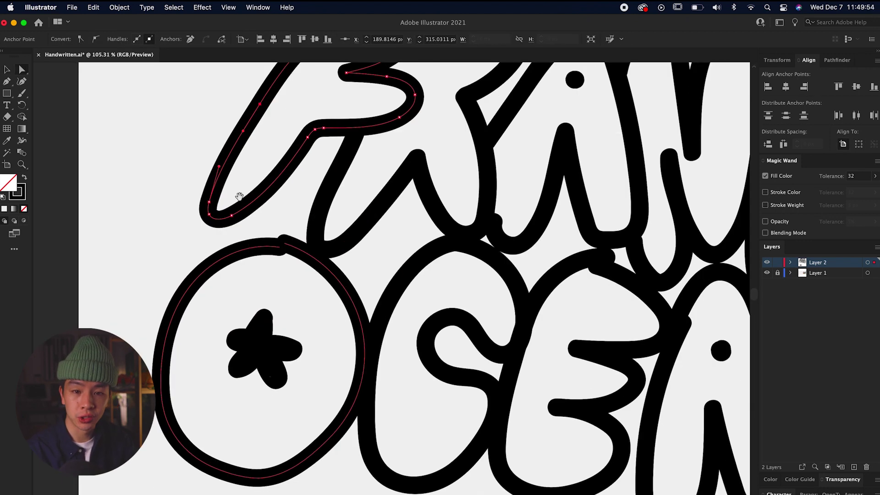
Move the O outline's loose end anchor onto its starting point to close the gap at its top
left_click(285, 247)
scroll(285, 246, "up", 3)
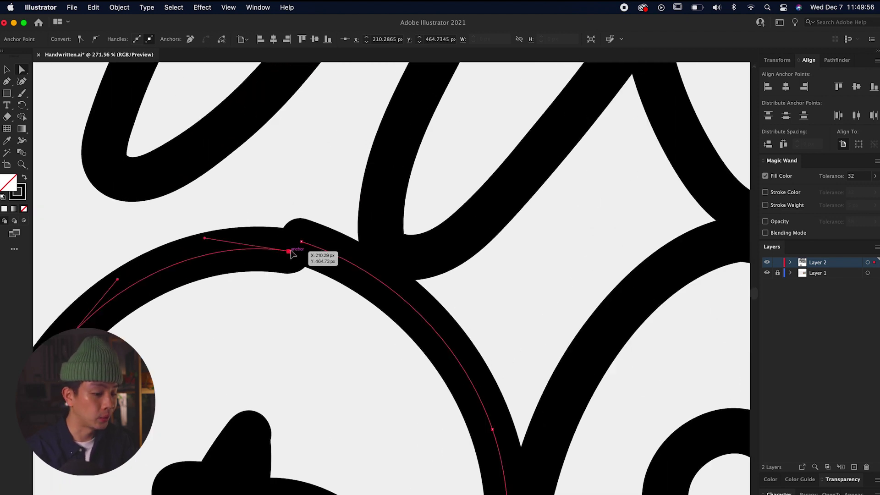
left_click_drag(290, 251, 148, 164)
scroll(300, 242, "down", 3)
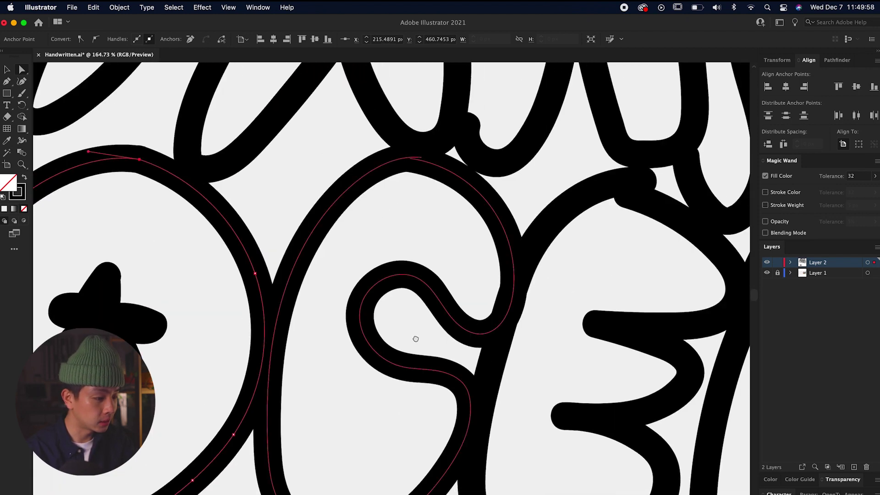
Adjust the end anchor points at the tops of the E and C outlines to close their gaps
left_click_drag(416, 340, 293, 395)
left_click(513, 253)
left_click_drag(522, 238, 507, 250)
scroll(483, 234, "down", 3)
scroll(419, 257, "up", 4)
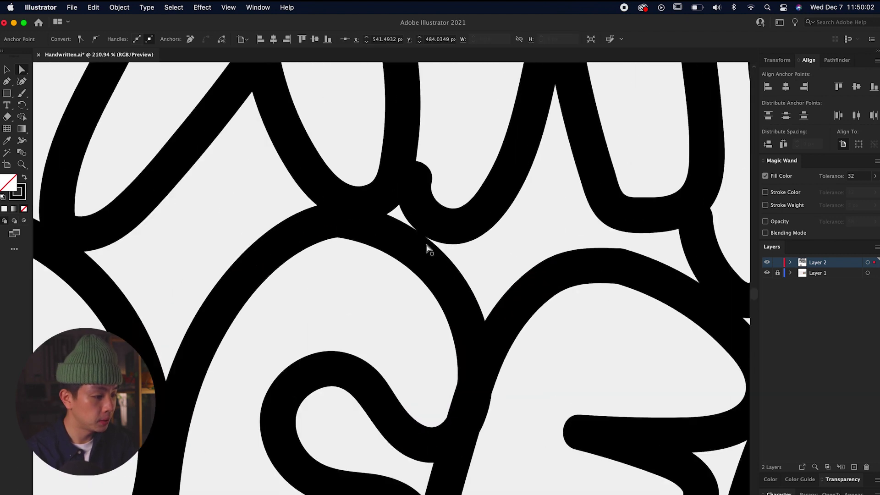
left_click_drag(356, 219, 340, 222)
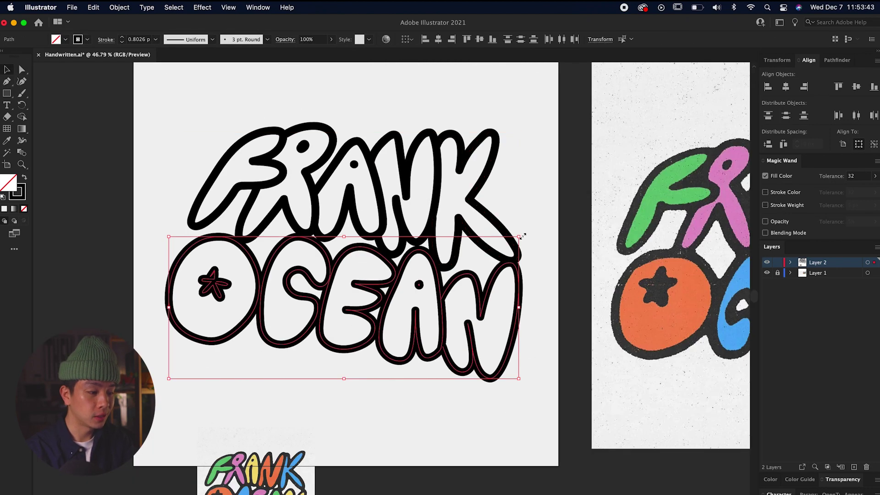
Rotate the word OCEAN slightly counterclockwise and nudge it down three times
left_click_drag(521, 231, 518, 226)
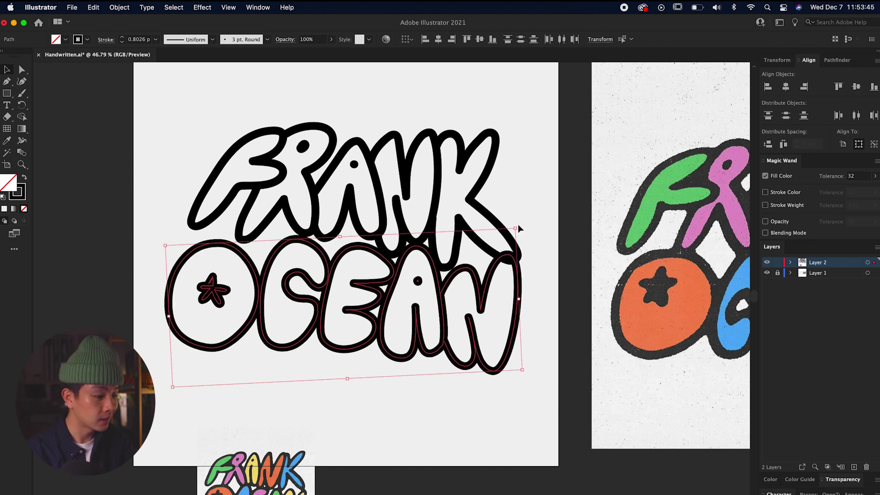
key("Down")
key("Down")
key("Down")
key("Down")
key("Down")
key("Down")
key("Down")
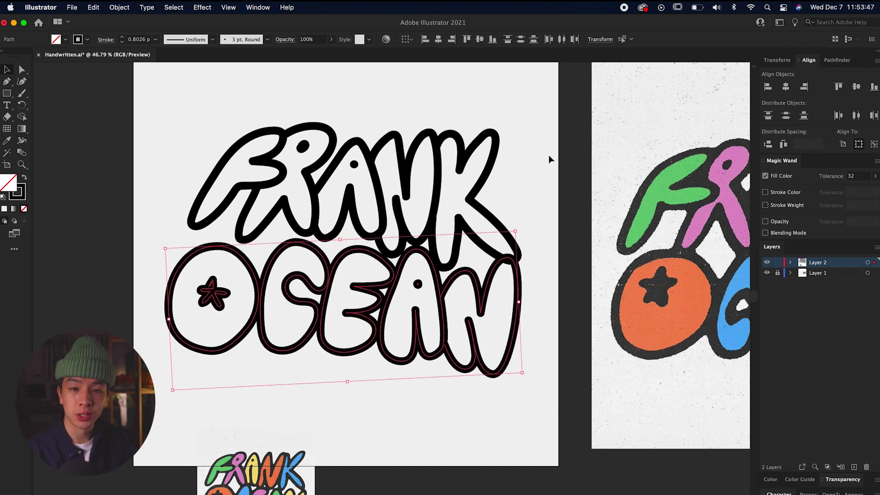
Select the word FRANK, rotate it slightly counterclockwise to follow OCEAN, and deselect it
left_click(419, 184)
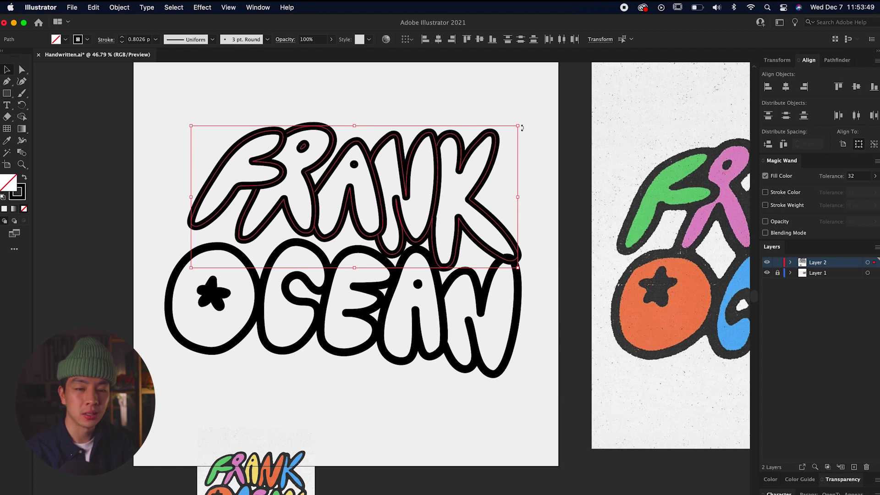
left_click_drag(521, 128, 519, 120)
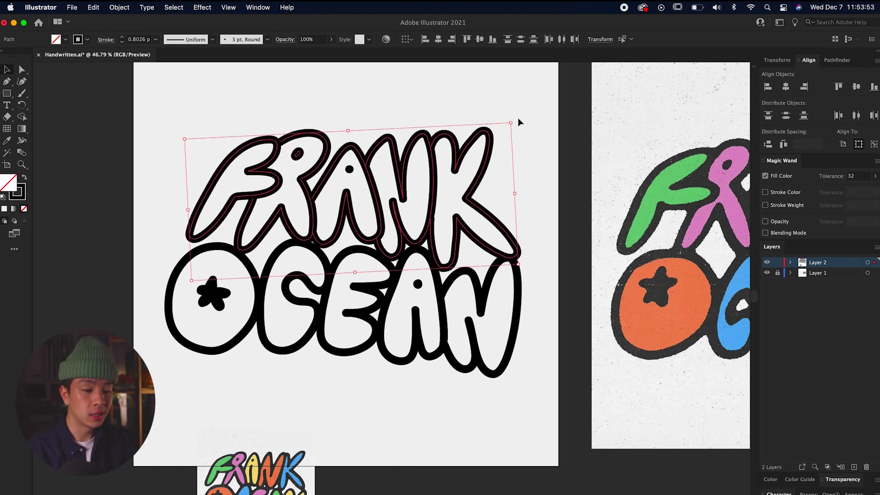
left_click(530, 101)
scroll(525, 115, "down", 4)
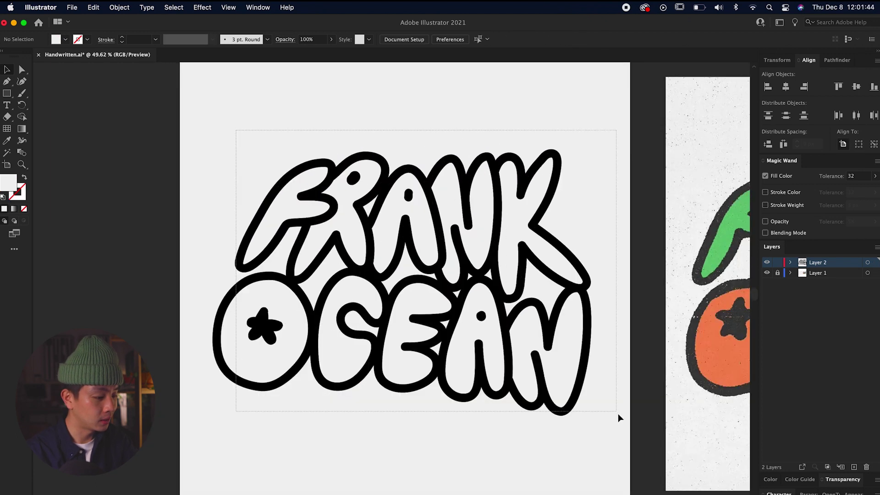
Try a stroke weight of 1.25 px on the whole FRANK OCEAN lettering
left_click_drag(619, 417, 224, 84)
key("super+equal")
left_click(132, 39)
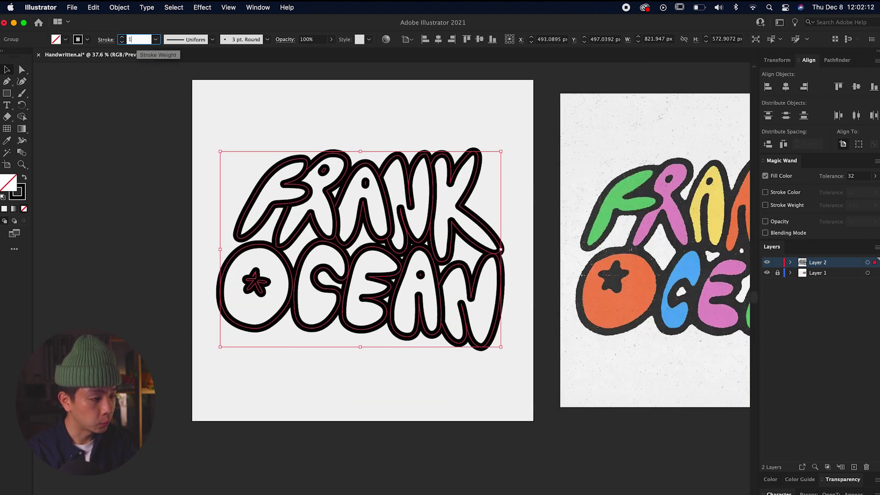
key("Return")
left_click(166, 175)
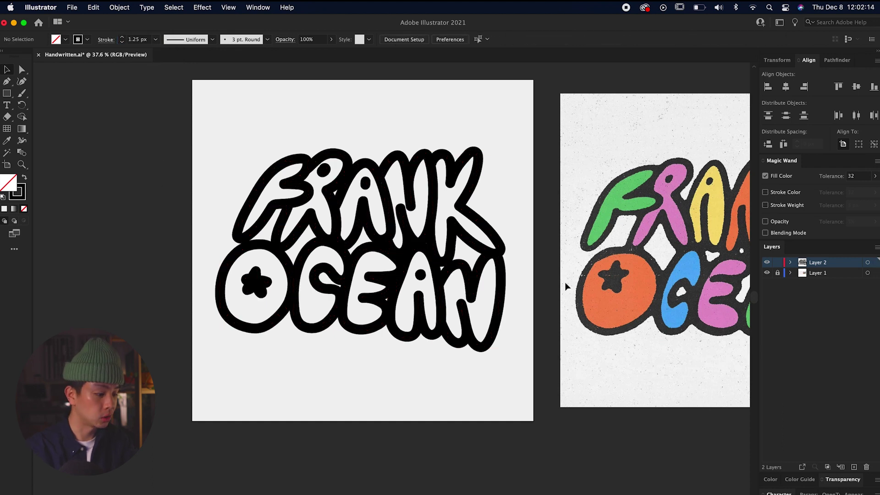
Step back and forth through the trial stroke weights of the lettering and undo them
key("super+z")
key("super+z")
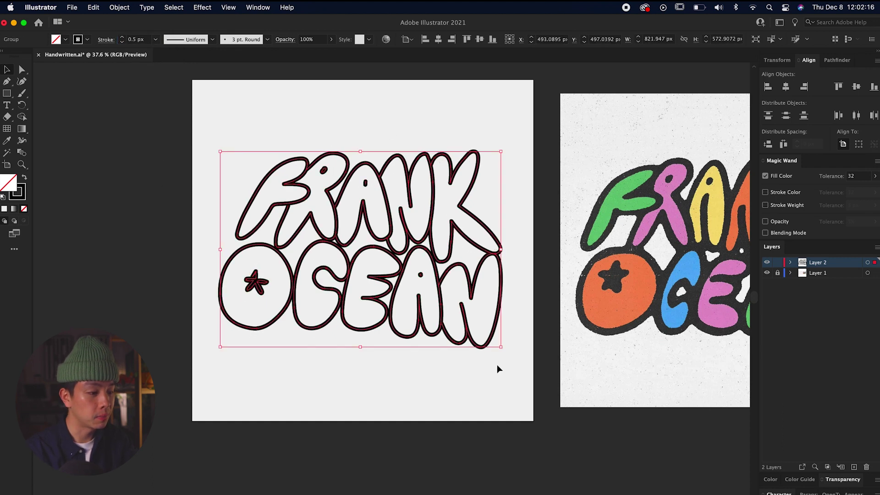
key("super+shift+z")
key("super+z")
key("super+z")
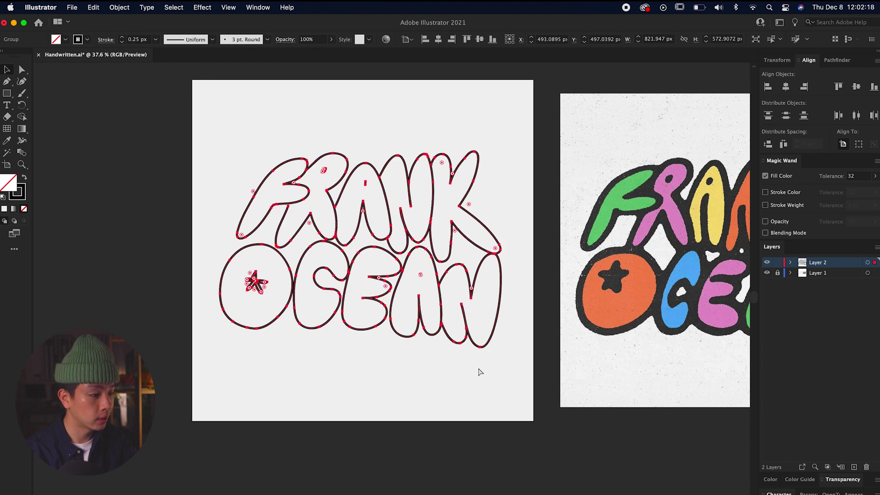
key("super+shift+z")
key("super+z")
key("super+shift+z")
key("super+shift+z")
key("super+z")
key("super+z")
key("super+z")
key("super+z")
key("super+z")
key("super+z")
key("super+z")
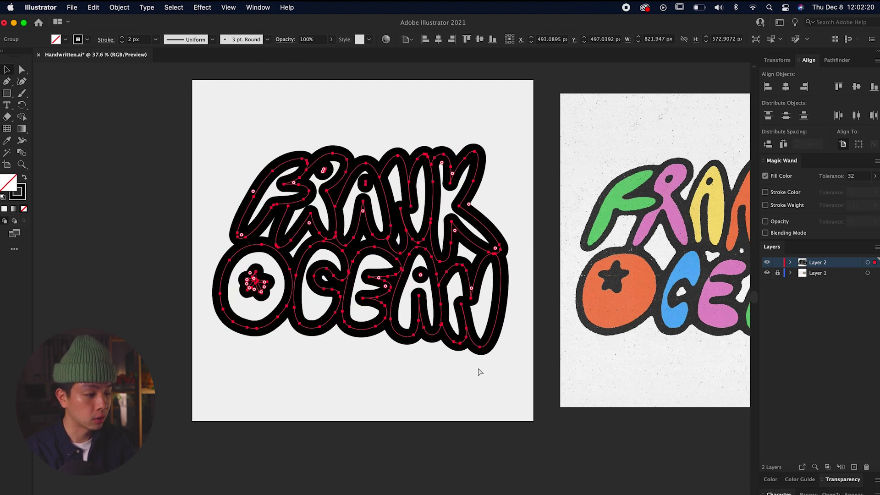
key("super+z")
key("super+z")
key("super+z")
key("super+z")
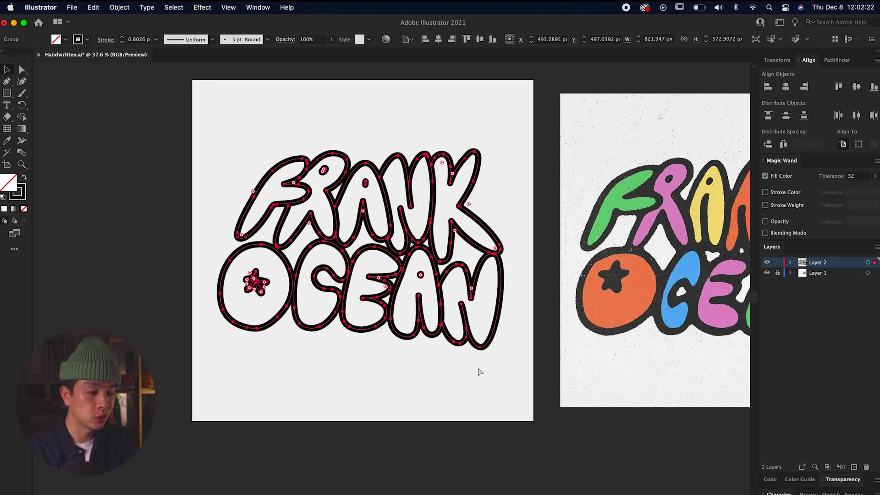
Copy the whole FRANK OCEAN lettering into the blank Photoshop document as a Smart Object and commit its placement
left_click_drag(212, 157, 503, 354)
left_click(359, 372)
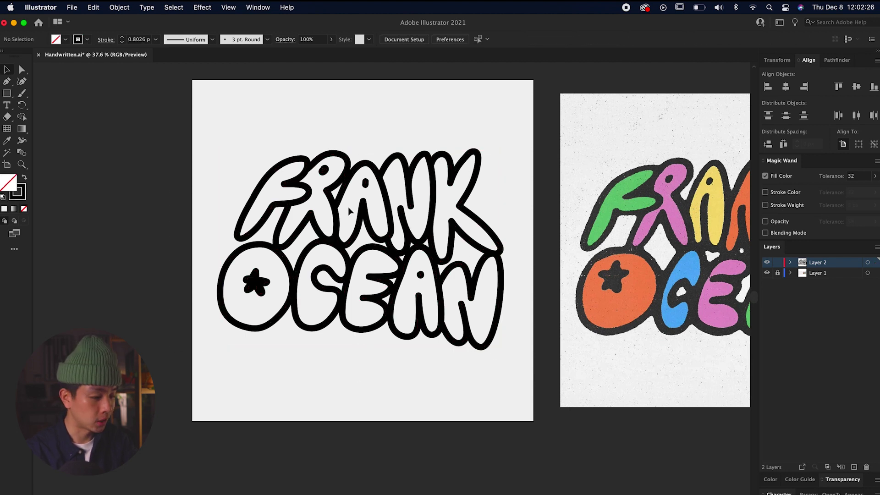
key("super+equal")
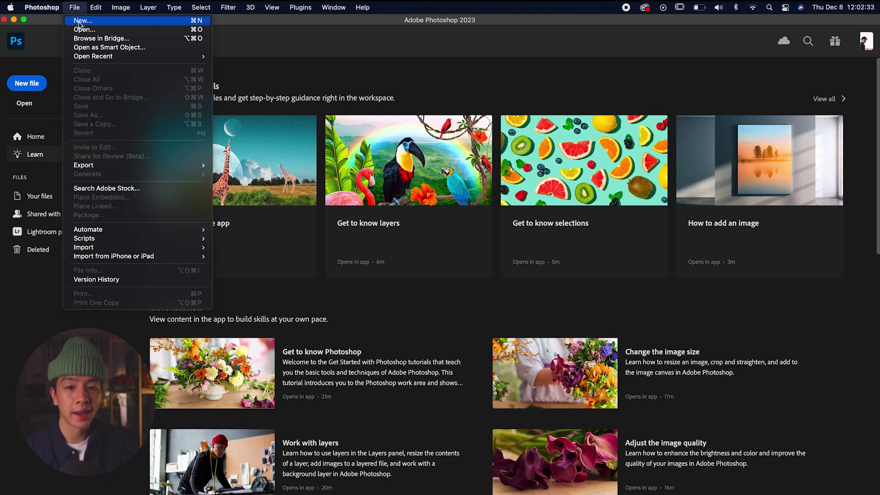
left_click(81, 21)
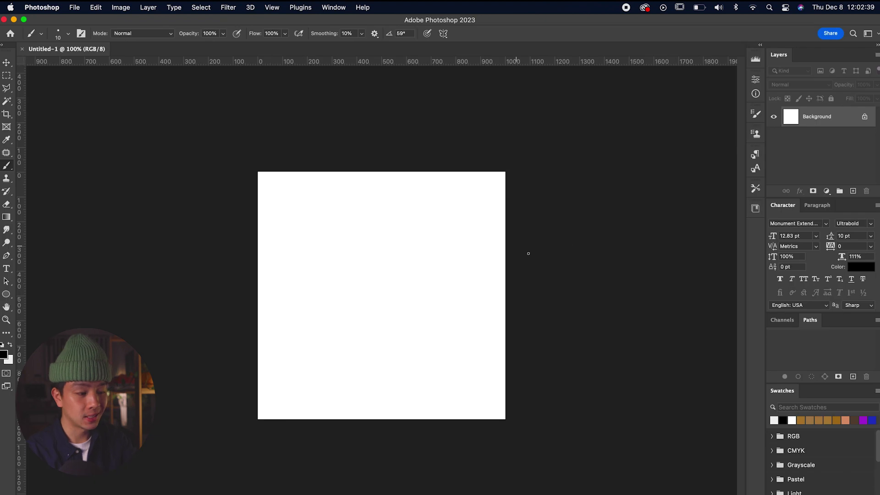
key("super+0")
key("super+v")
left_click(488, 242)
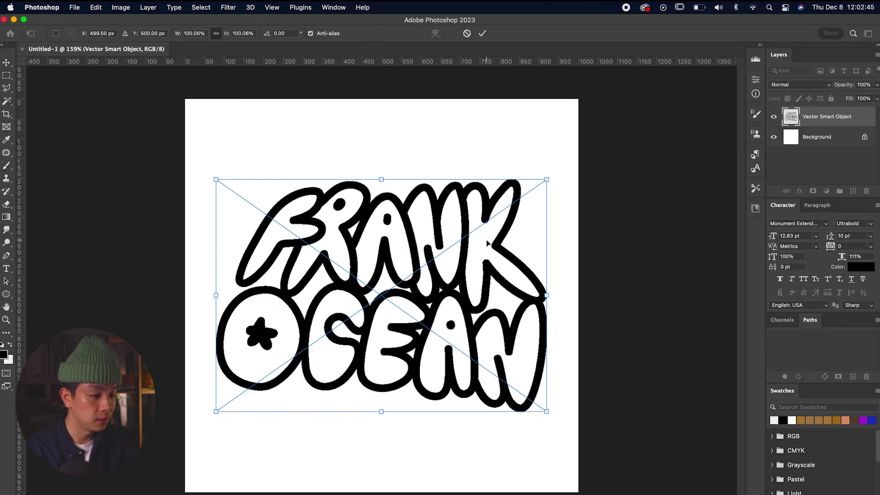
key("Return")
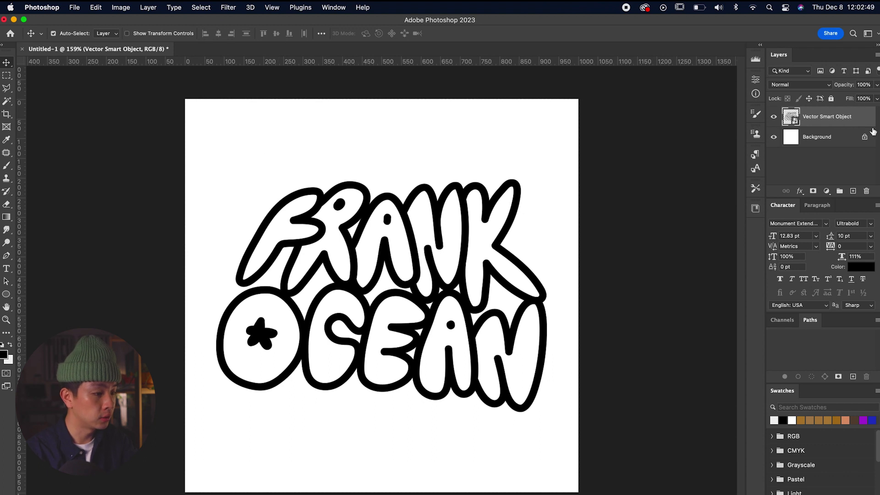
Apply a Gaussian Blur with a radius of 5.8 pixels to the lettering Smart Object
left_click(228, 7)
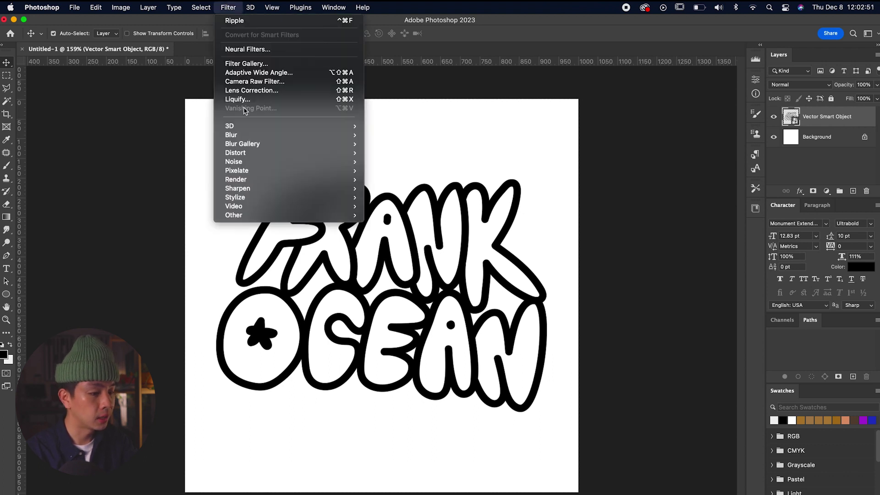
mouse_move(246, 137)
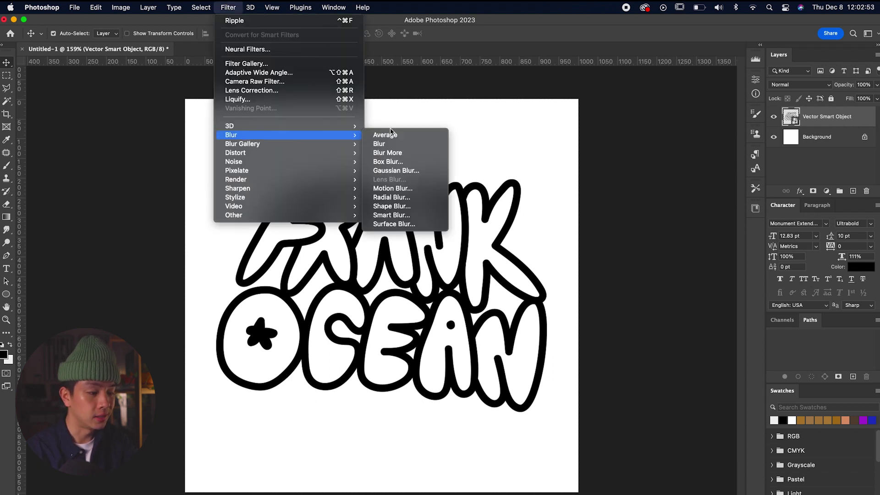
left_click(396, 170)
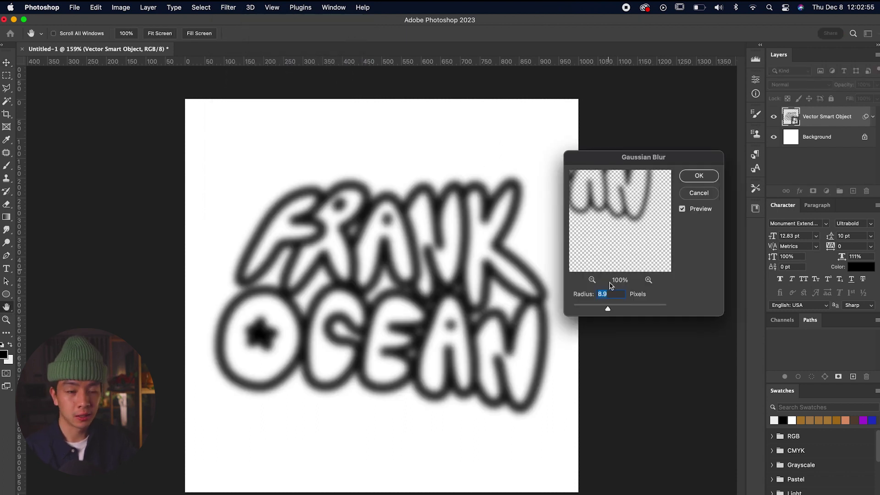
left_click_drag(598, 305, 596, 306)
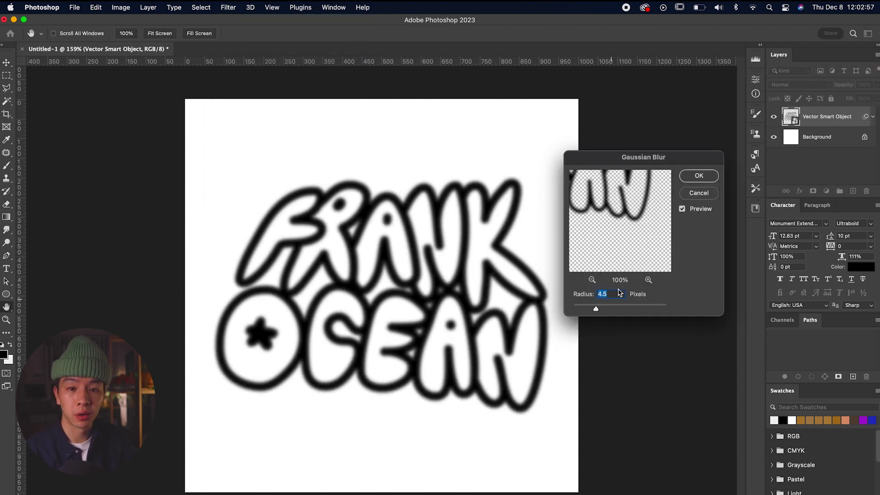
mouse_move(596, 309)
left_mouse_down()
mouse_move(616, 312)
mouse_move(601, 308)
left_mouse_up()
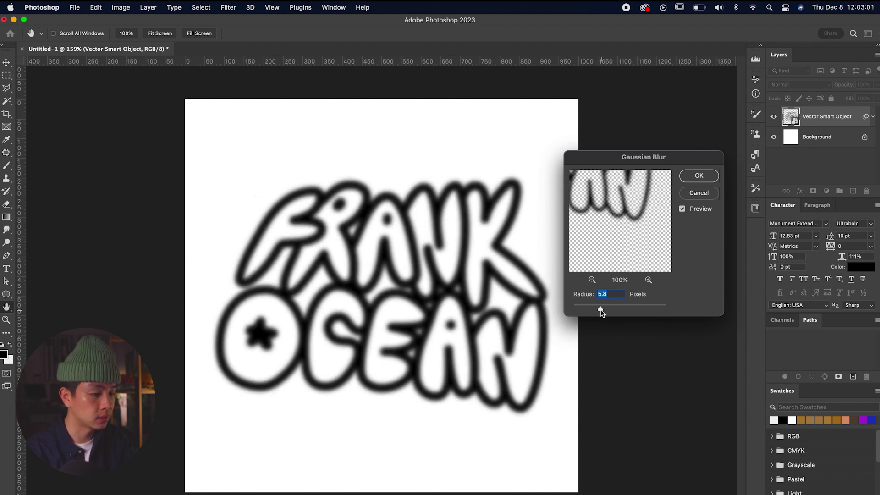
left_click(692, 176)
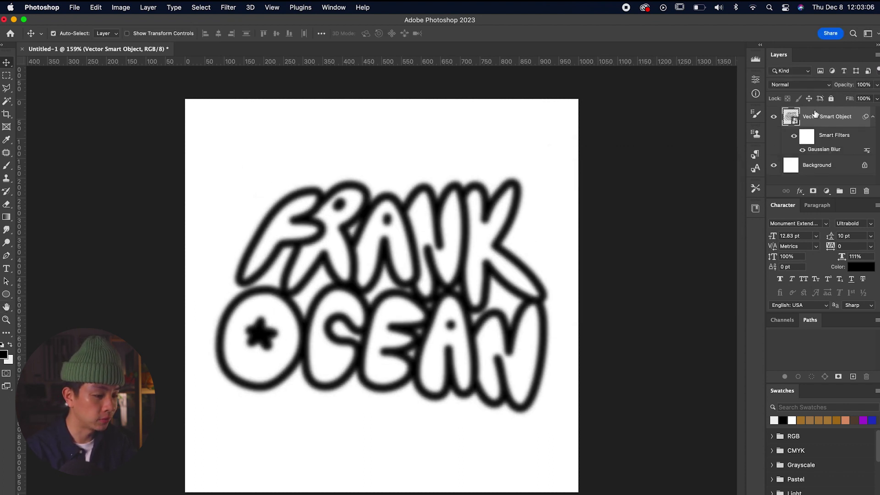
Add a Threshold adjustment layer above the blurred lettering and lower its threshold level slightly to thin the outlines
left_click(827, 191)
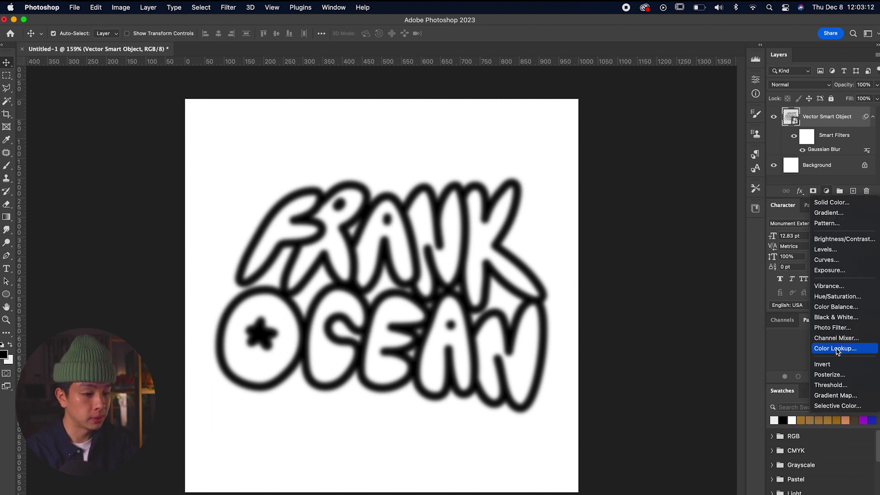
left_click(831, 385)
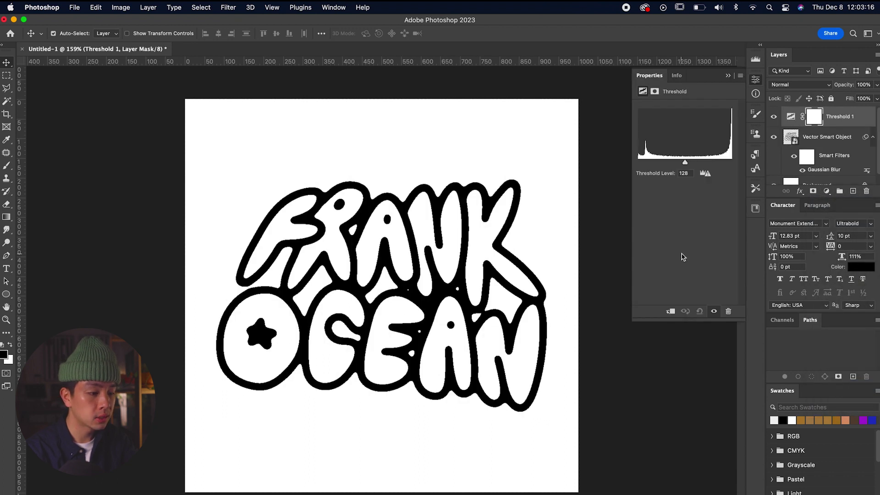
mouse_move(684, 164)
left_mouse_down()
mouse_move(698, 164)
mouse_move(641, 166)
mouse_move(696, 168)
mouse_move(667, 169)
mouse_move(676, 170)
left_mouse_up()
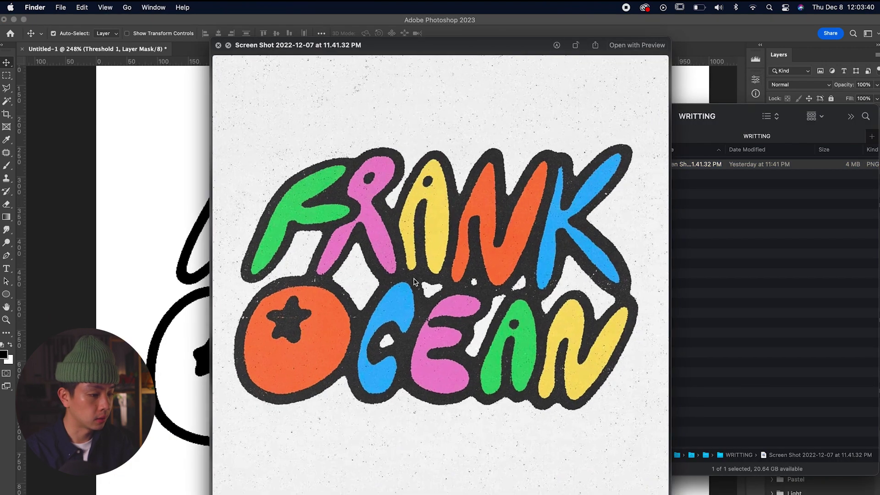
Examine the rough outlines and the gaps between letters in the FRANK OCEAN reference screenshot up close
scroll(268, 165, "up", 5)
scroll(269, 166, "left", 2)
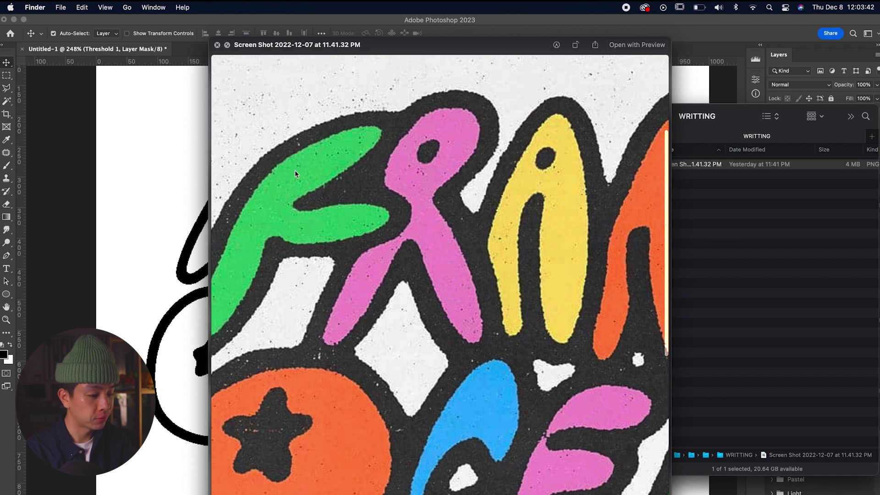
scroll(495, 186, "down", 2)
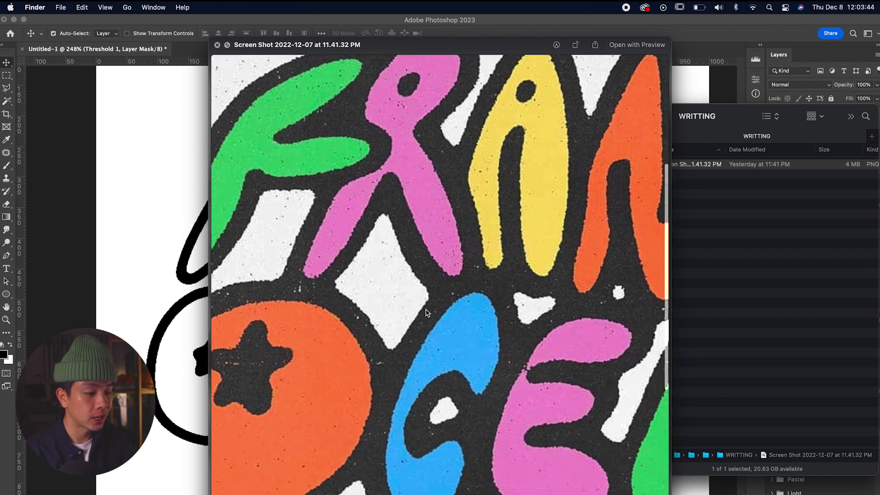
scroll(405, 356, "right", 3)
scroll(405, 356, "down", 2)
scroll(575, 347, "right", 3)
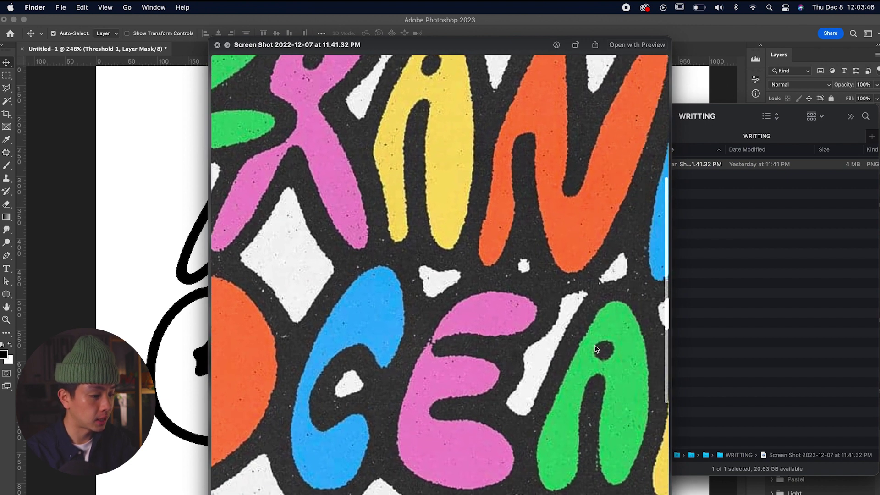
scroll(573, 324, "right", 5)
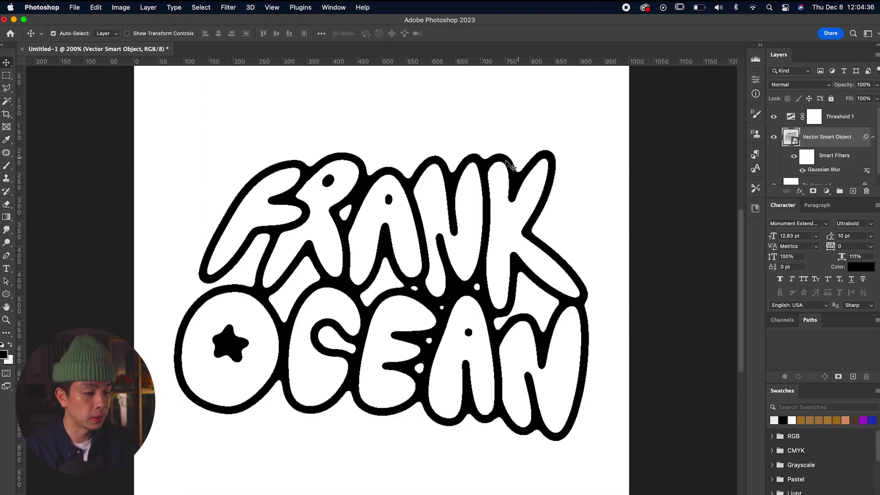
Raise the image resolution to 150 pixels/inch with automatic resampling
left_click(96, 7)
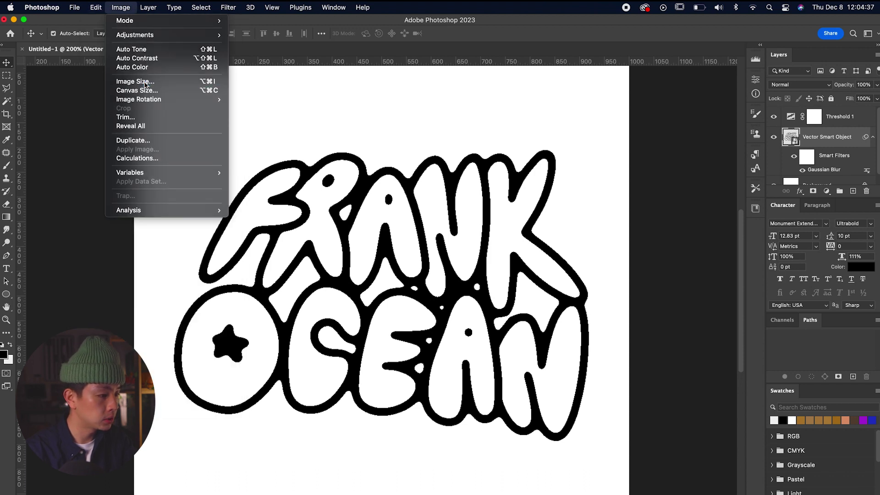
left_click(144, 86)
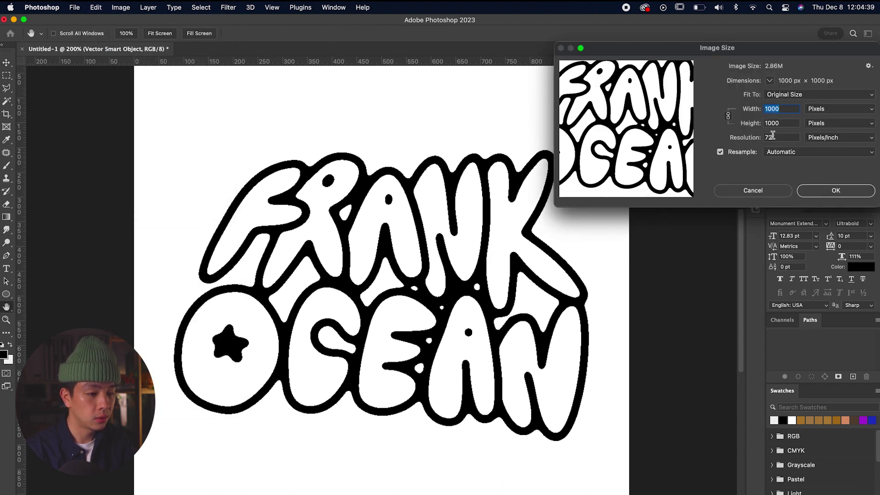
type("150")
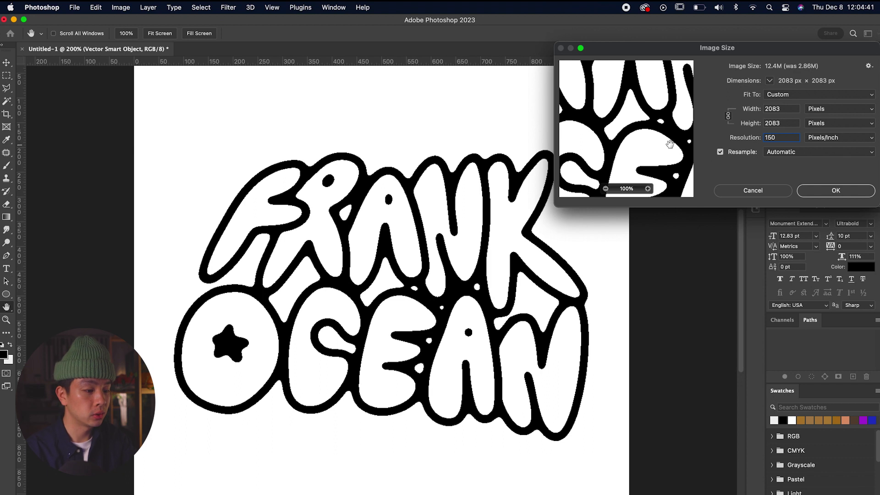
key("Return")
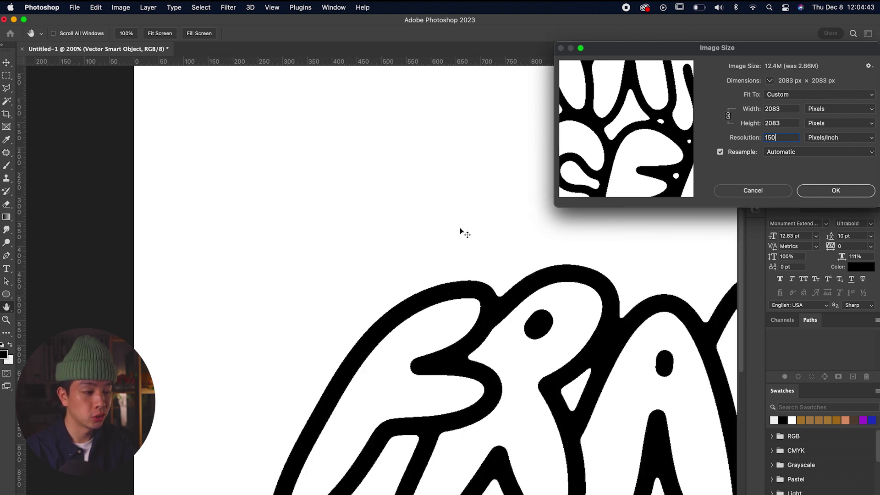
Apply a Ripple distortion of 50% with medium size to the lettering Smart Object
left_click_drag(456, 285, 171, 137)
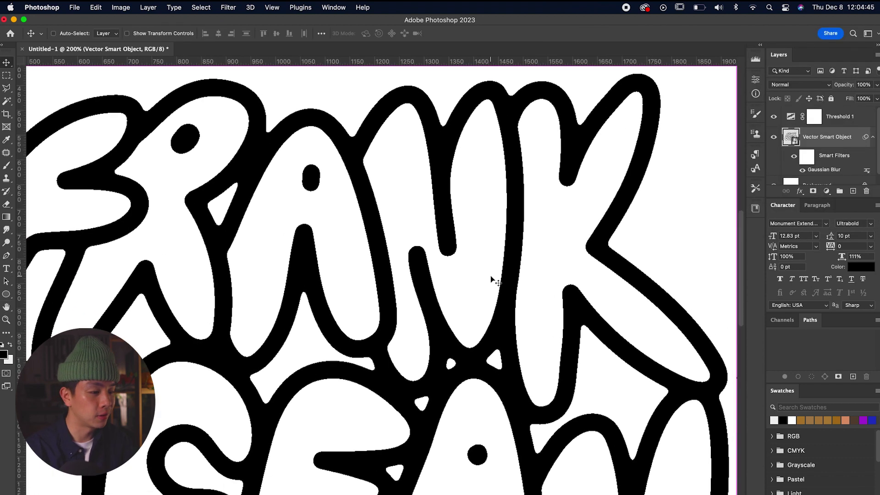
key("super+equal")
key("super+equal")
key("super+minus")
key("super+minus")
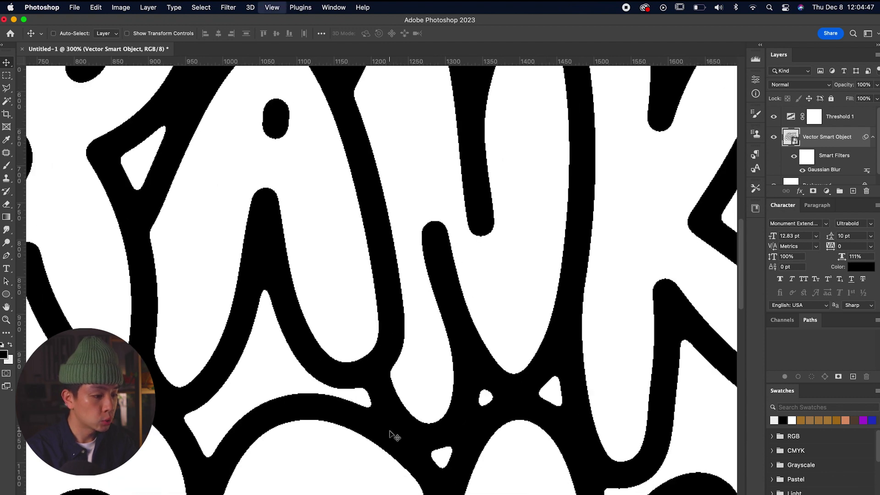
left_click(238, 8)
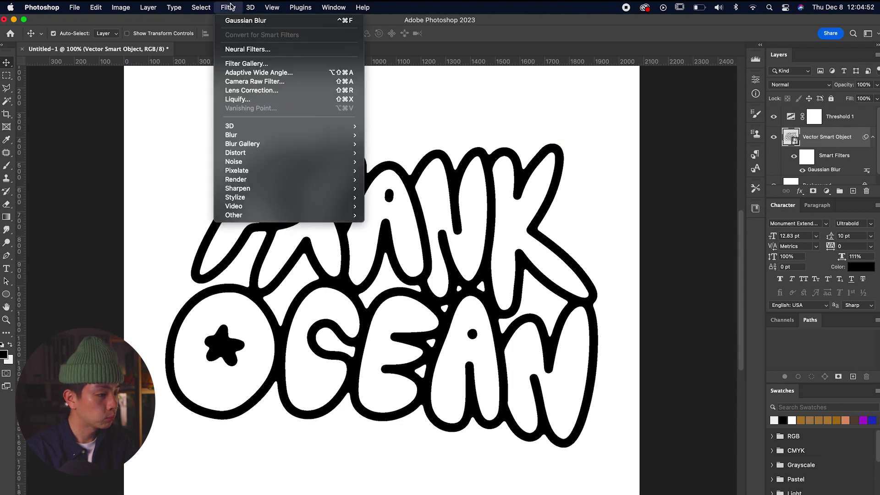
mouse_move(289, 154)
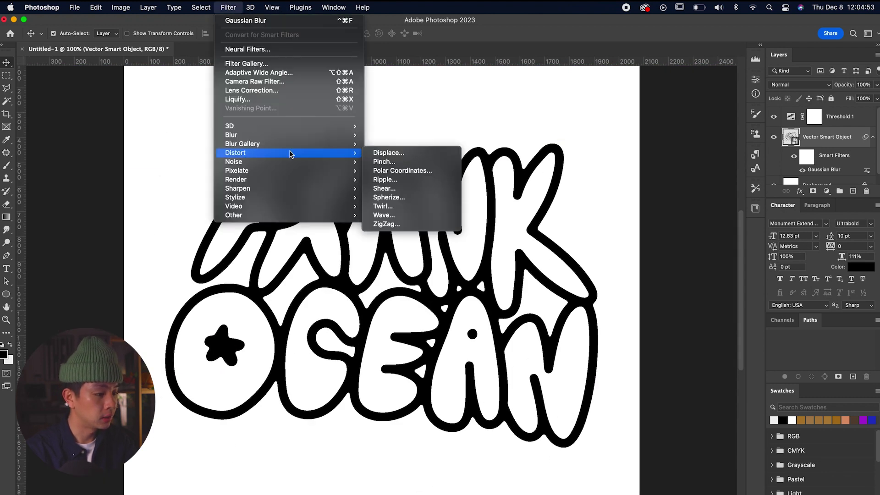
left_click(391, 181)
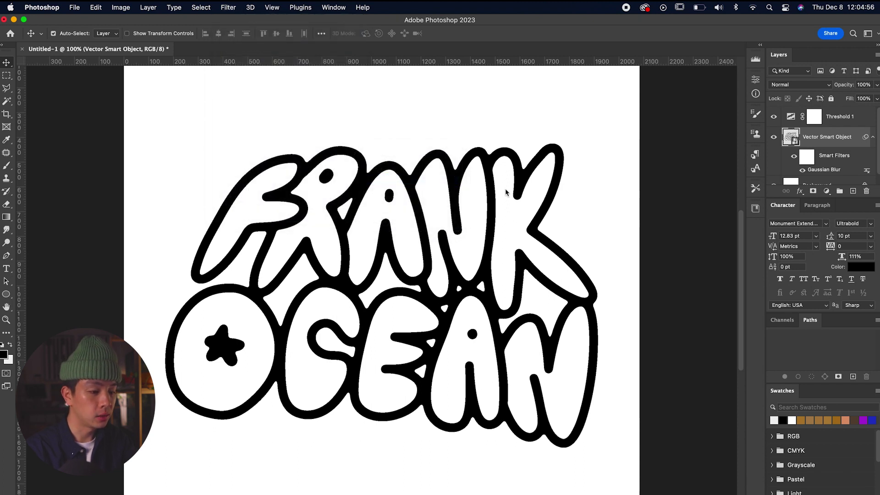
left_click_drag(614, 298, 606, 299)
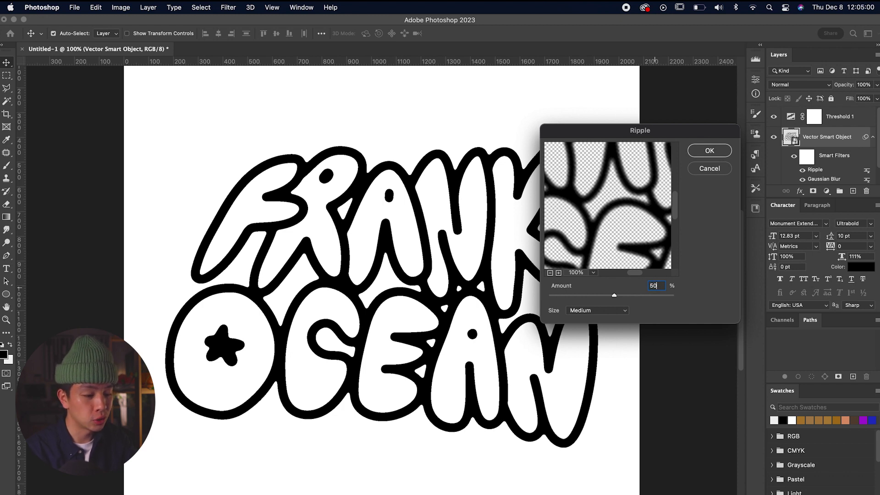
key("Return")
Examine the rippled edges of the lettering up close and across the whole artwork
scroll(394, 190, "up", 5)
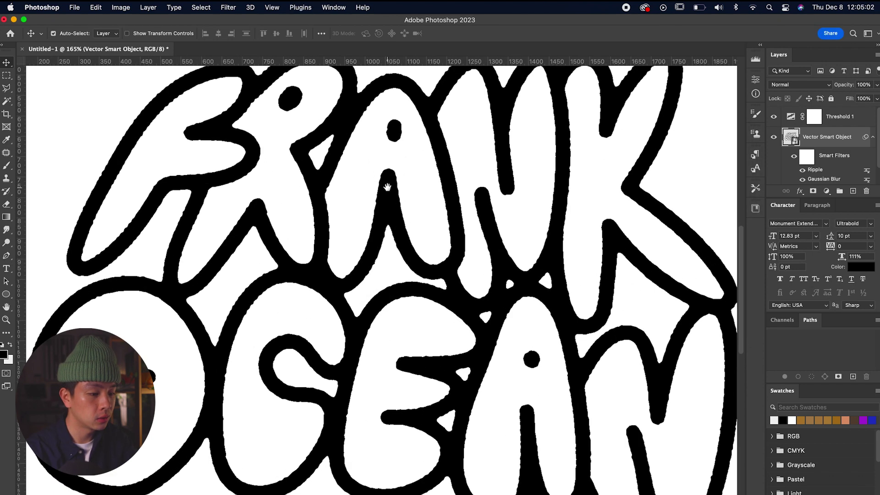
left_click_drag(387, 187, 208, 188)
left_click_drag(419, 258, 525, 176)
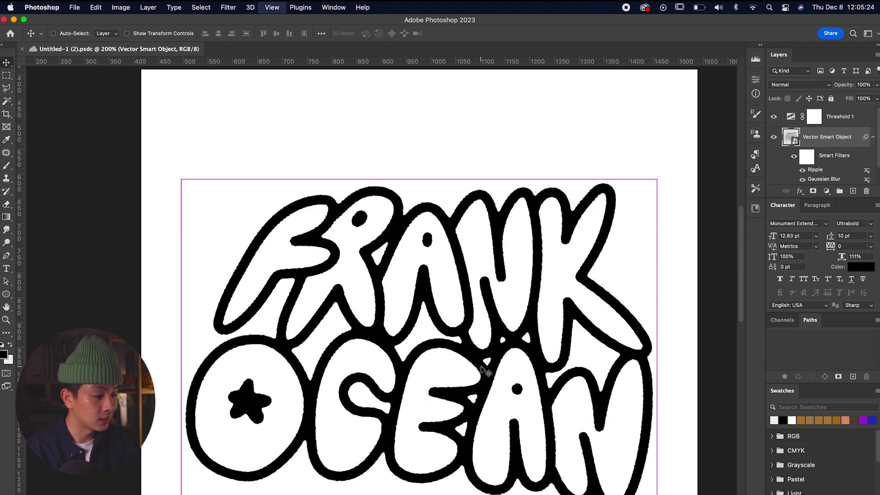
key("super+minus")
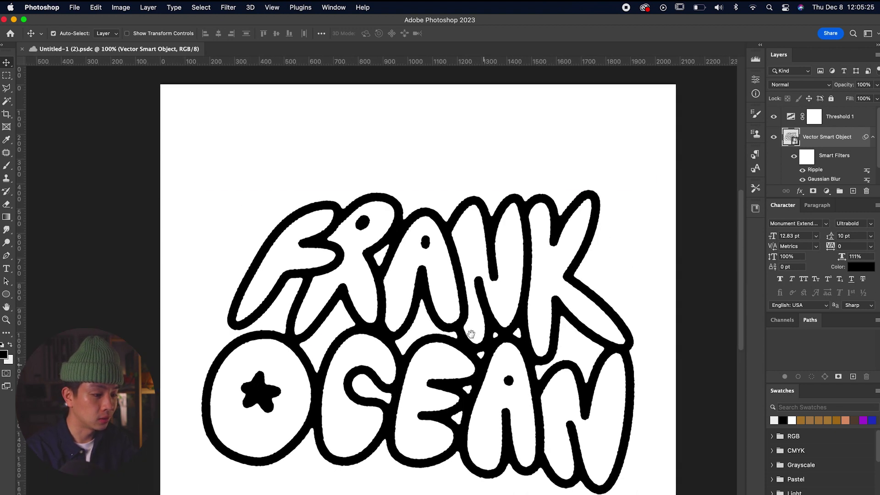
left_click_drag(477, 313, 457, 326)
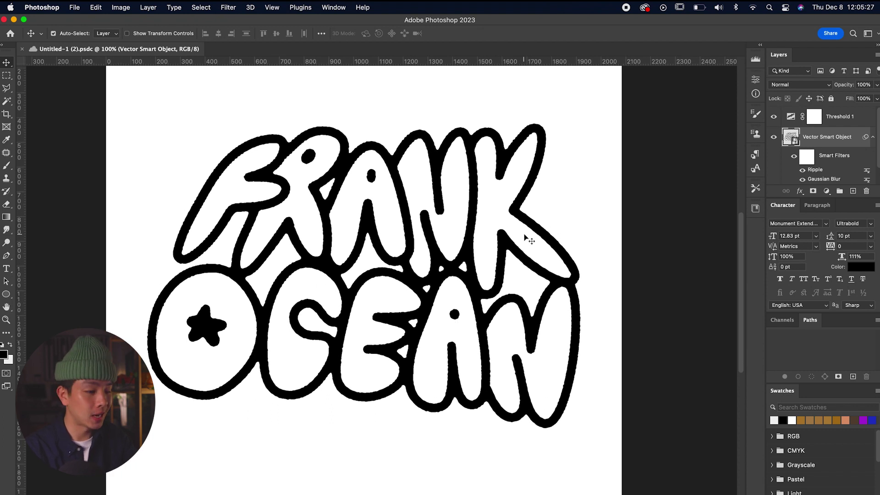
left_click_drag(492, 215, 502, 235)
key("super+plus")
key("super+minus")
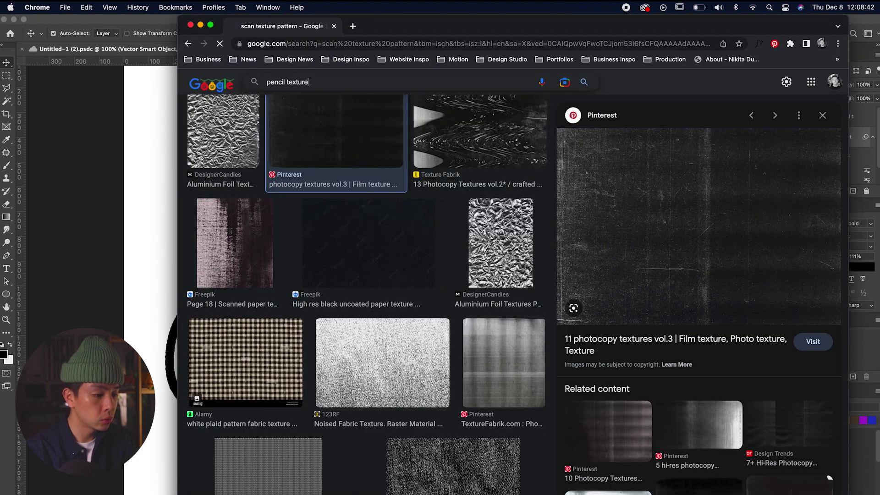
Search Google Images in Chrome for "pencil texture" and preview the 4 Pencil Scribble Texture result from OnlyGFX
key("Return")
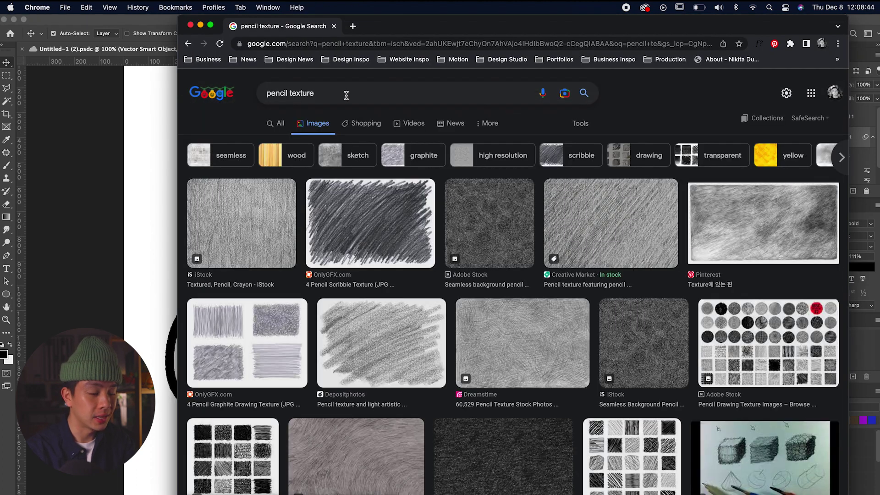
left_click(371, 223)
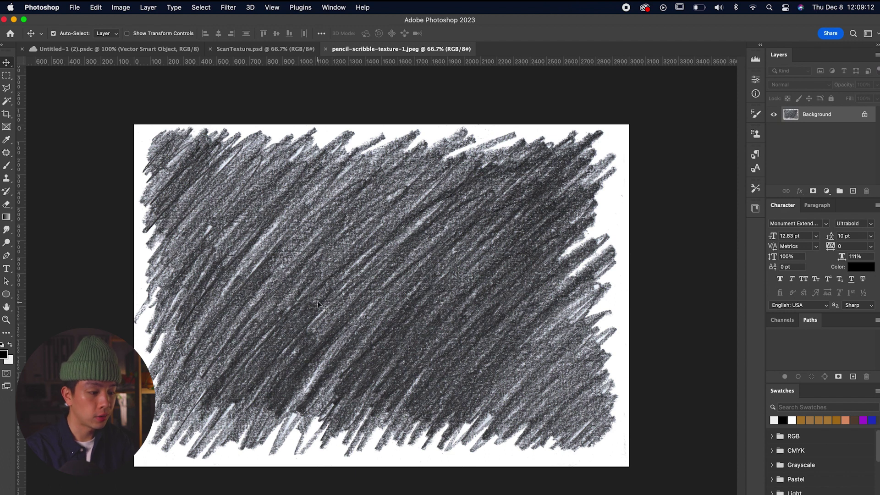
Save the pencil scribble texture image as Pencil_Scratch in Photoshop format in the Downloads folder
left_click(75, 7)
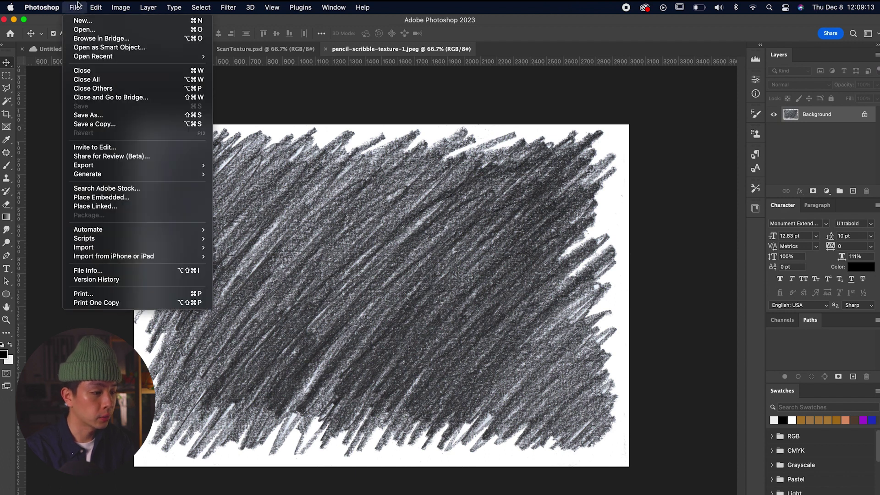
left_click(91, 114)
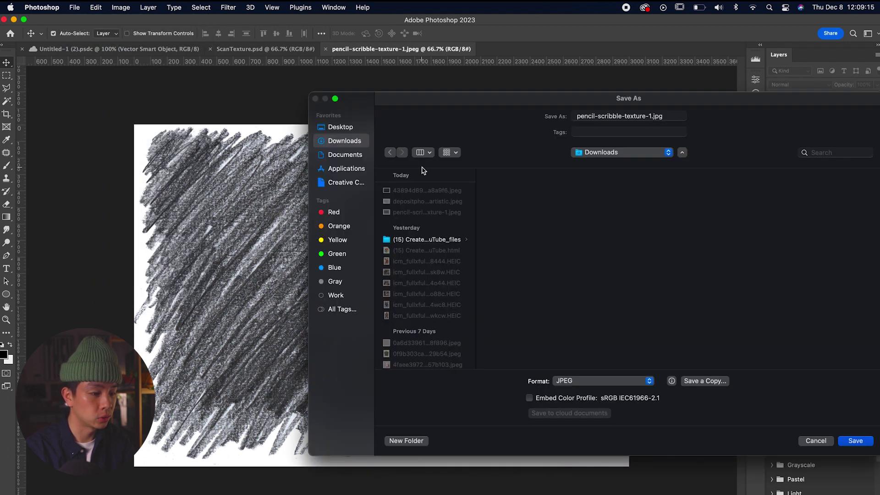
type("Pencil_Scratch")
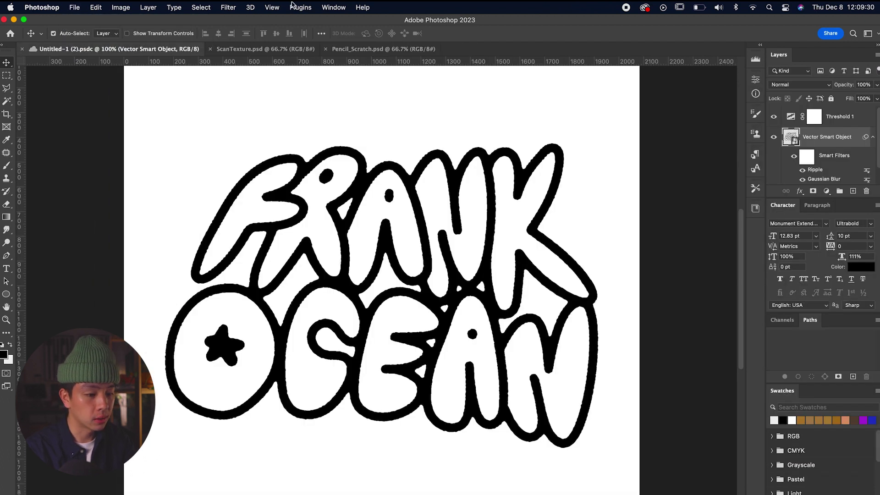
Apply a Displace distortion to the lettering with horizontal and vertical scale 2, stretch to fit, using Pencil_Scratch.psd as the displacement map
left_click(239, 7)
mouse_move(315, 154)
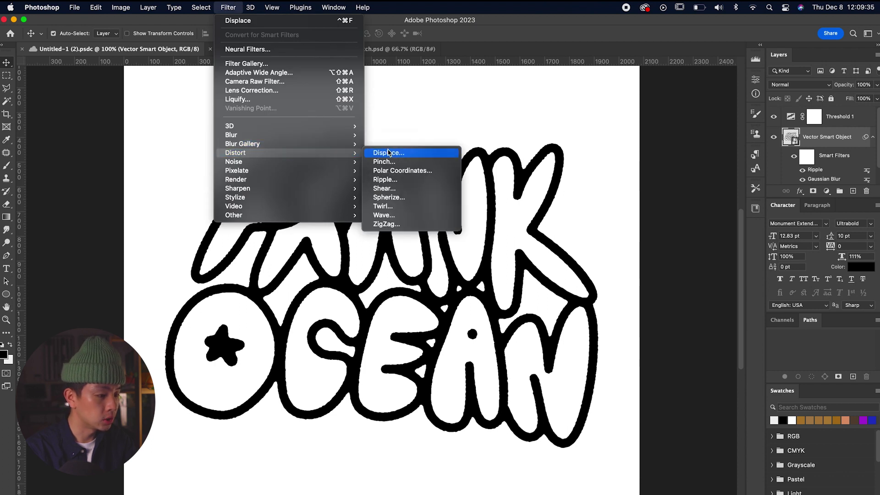
left_click(389, 153)
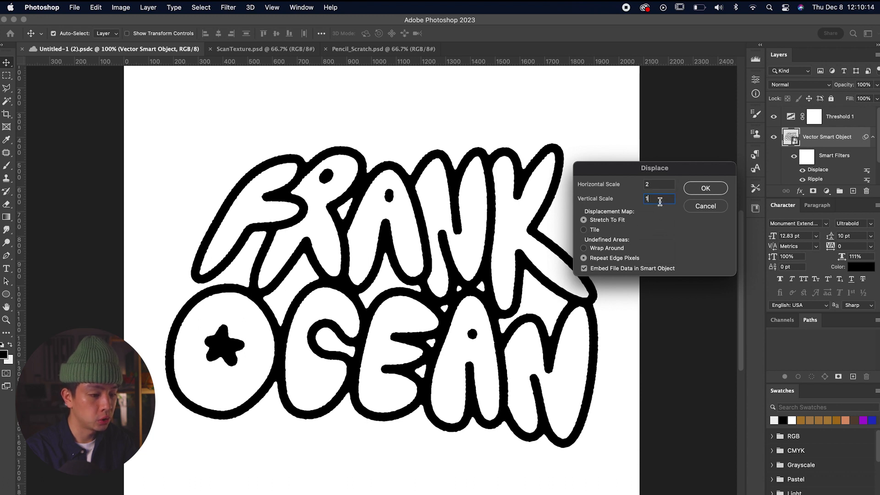
left_click(706, 189)
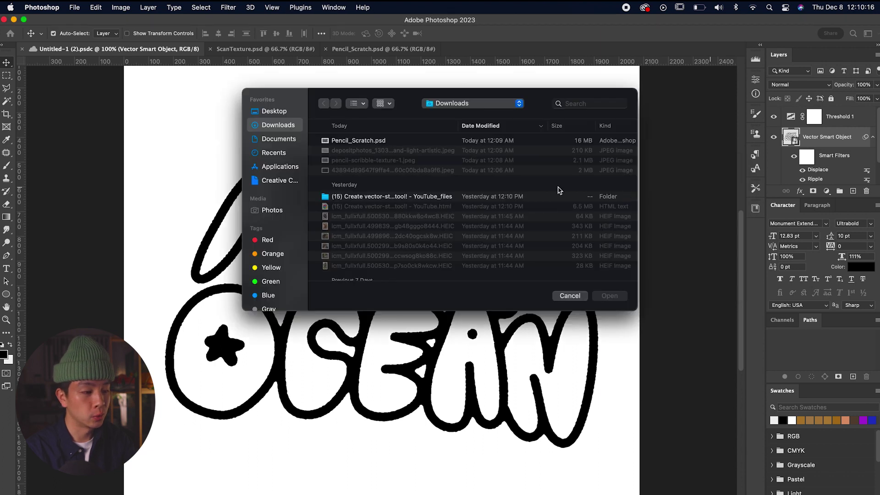
double_click(428, 142)
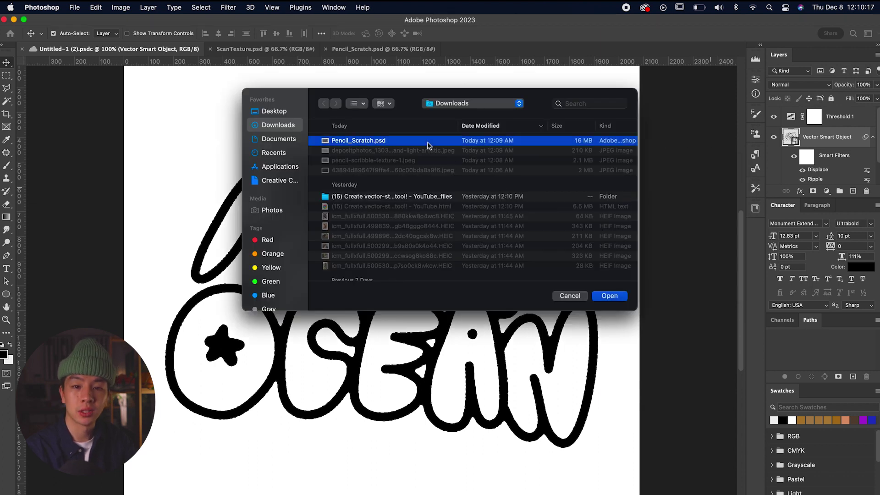
key("super+equal")
scroll(467, 135, "down", 5)
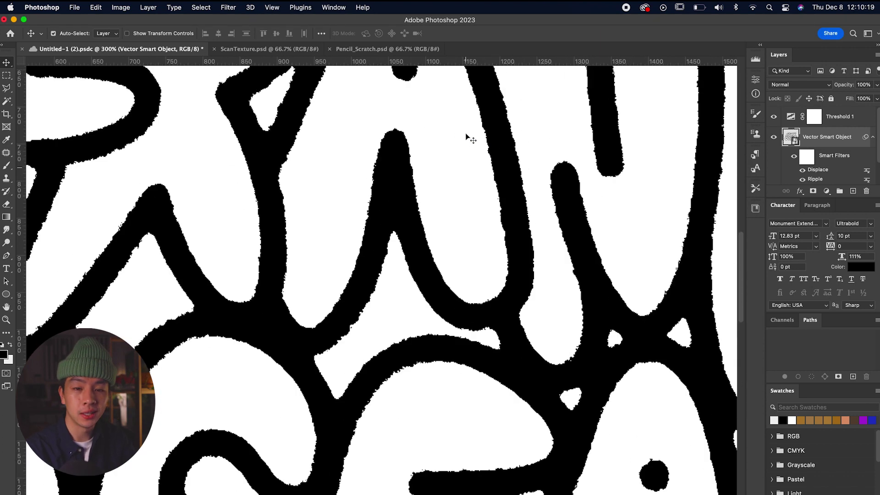
scroll(466, 135, "down", 4)
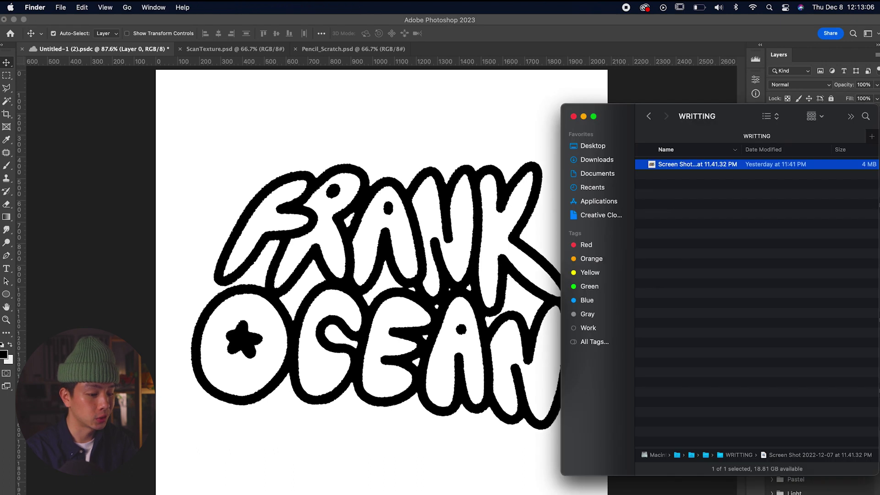
Preview the reference screenshot from the WRITTING folder in Finder and place the preview beside the lettering
key("space")
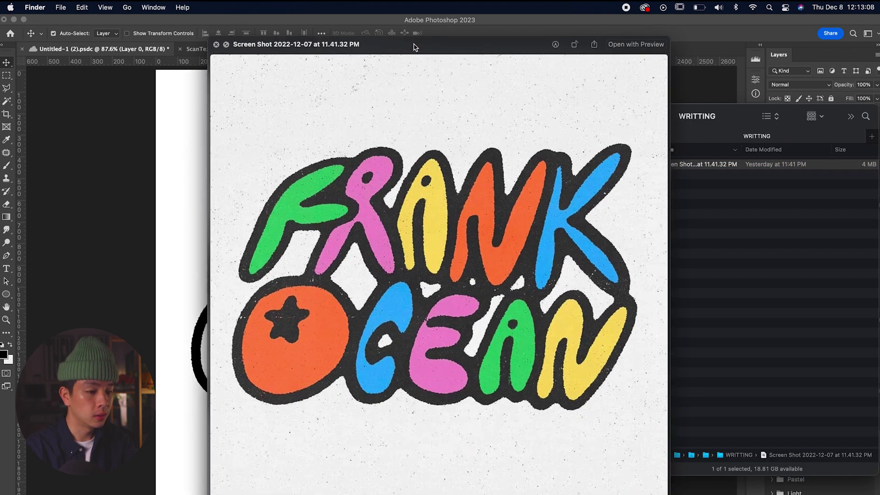
left_click_drag(413, 44, 699, 50)
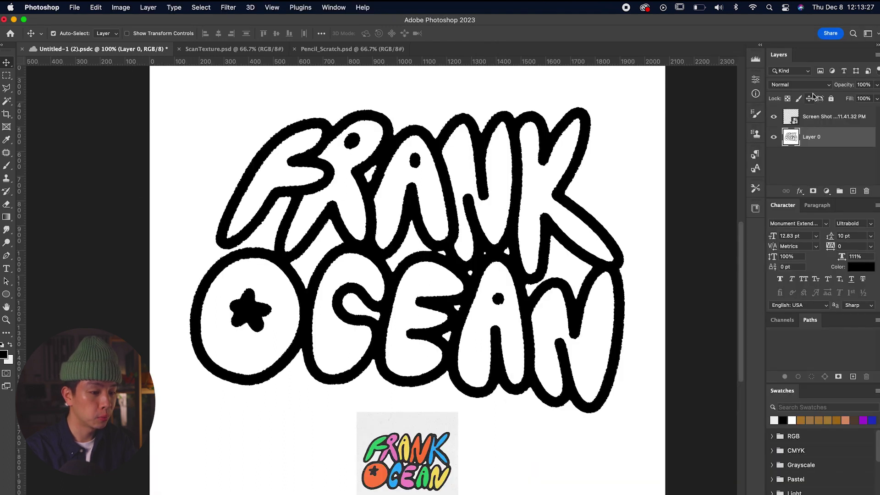
Set the flattened outline layer, Layer 0, to Multiply and add a new empty layer directly beneath it
left_click(802, 85)
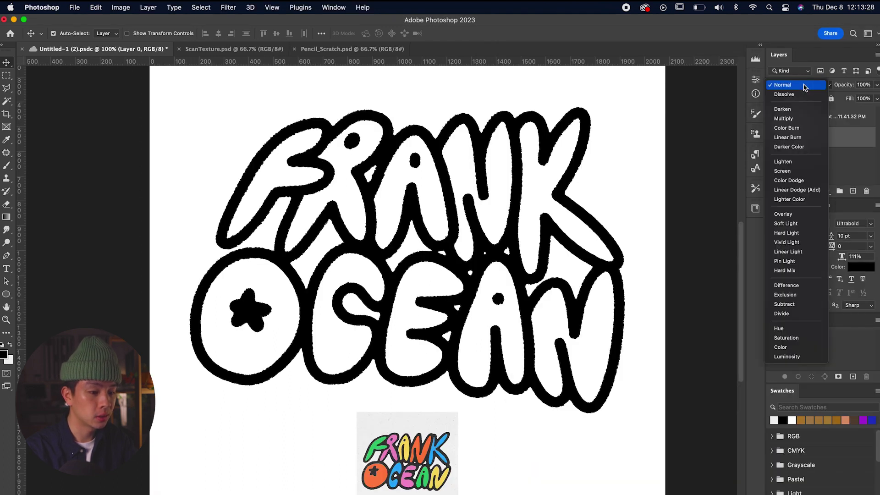
left_click(793, 118)
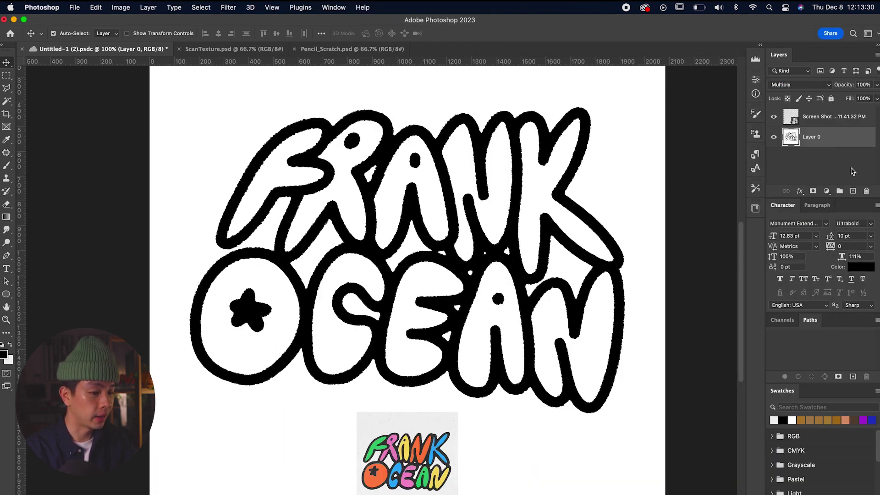
left_click(854, 191)
left_click_drag(808, 137, 808, 165)
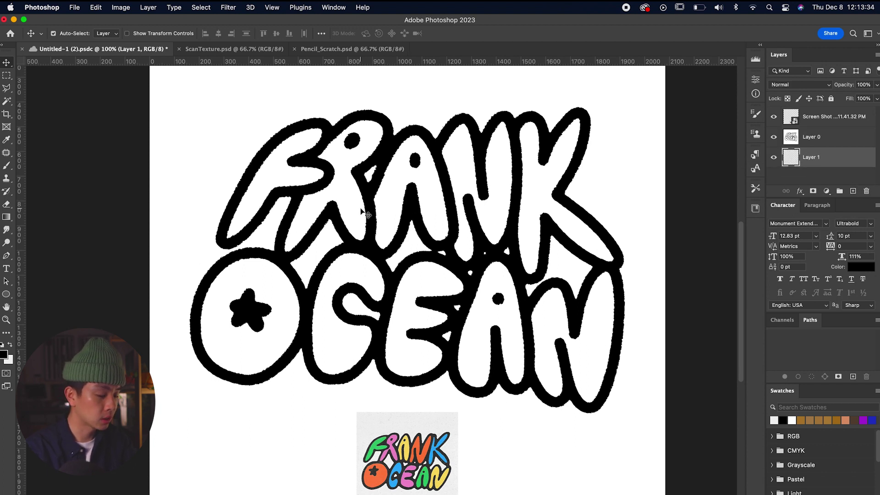
Brush green into the F and OCEAN's A, blue into the C and K, and orange into the O on separate layers beneath the outlines
left_click_drag(264, 193, 293, 146)
mouse_move(407, 203)
left_mouse_down()
mouse_move(367, 488)
mouse_move(391, 180)
left_mouse_up()
left_click_drag(457, 295, 381, 457)
mouse_move(513, 406)
left_mouse_down()
mouse_move(536, 425)
mouse_move(444, 318)
left_mouse_up()
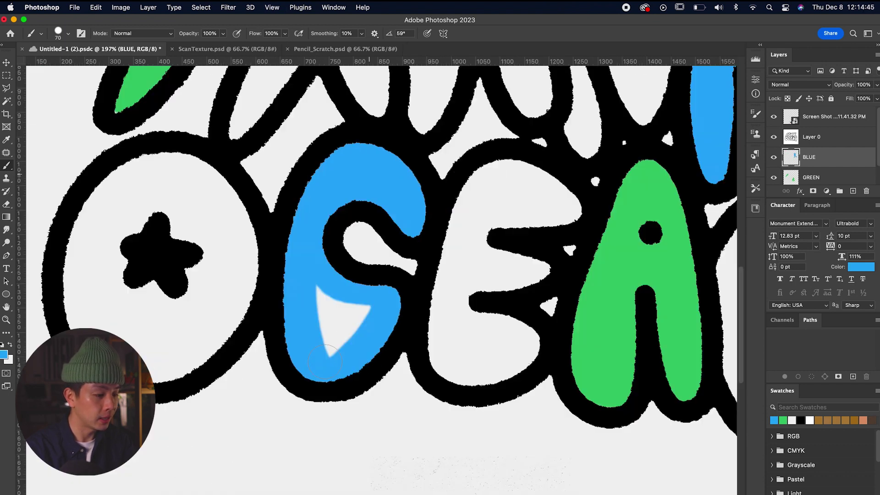
mouse_move(325, 362)
left_mouse_down()
mouse_move(311, 309)
mouse_move(338, 310)
left_mouse_up()
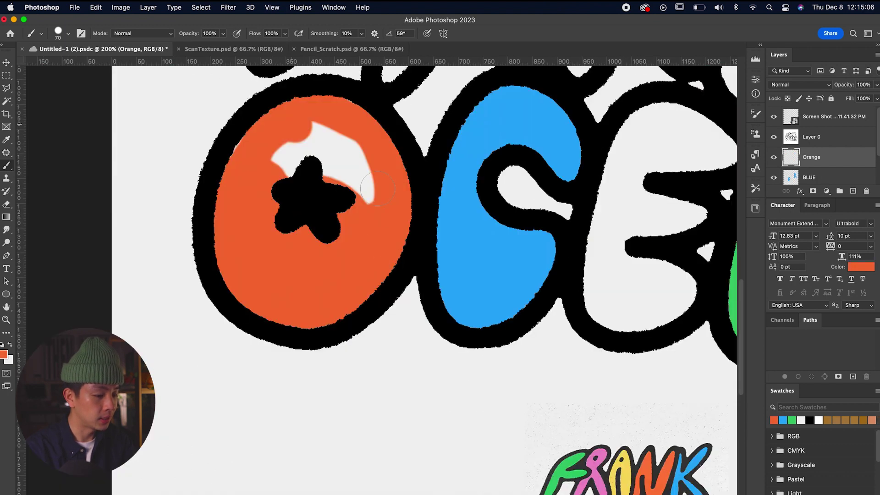
left_click_drag(360, 184, 290, 180)
left_click_drag(233, 166, 239, 144)
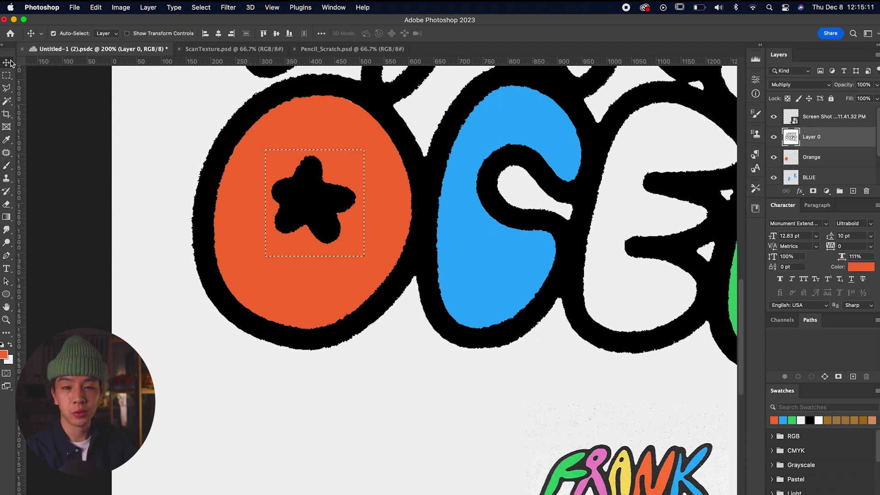
Nudge the selected star inside the orange O upwards and slightly to the left on the outline layer
key("shift+Up")
key("shift+Up")
key("shift+Up")
key("shift+Right")
key("shift+Up")
key("shift+Up")
key("shift+Up")
key("shift+Left")
key("shift+Left")
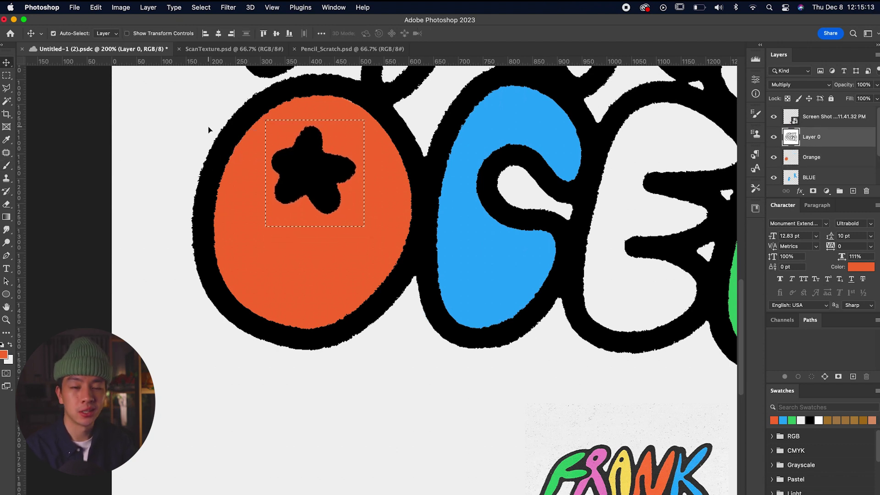
key("shift+Up")
key("Left")
key("Left")
key("super+minus")
key("super+minus")
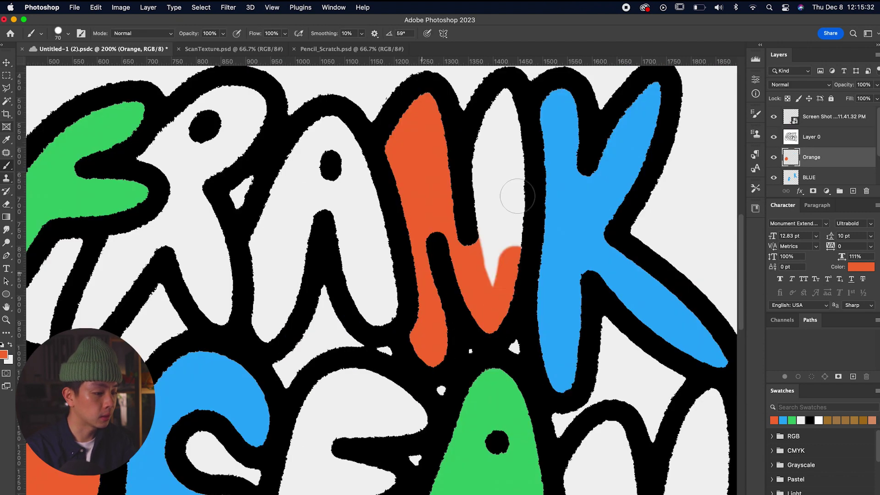
Paint FRANK's N orange, FRANK's A and OCEAN's N yellow, and the R and E pink on their own color layers
mouse_move(520, 197)
left_mouse_down()
mouse_move(509, 102)
mouse_move(493, 266)
left_mouse_up()
key("super+minus")
left_click_drag(493, 165, 496, 280)
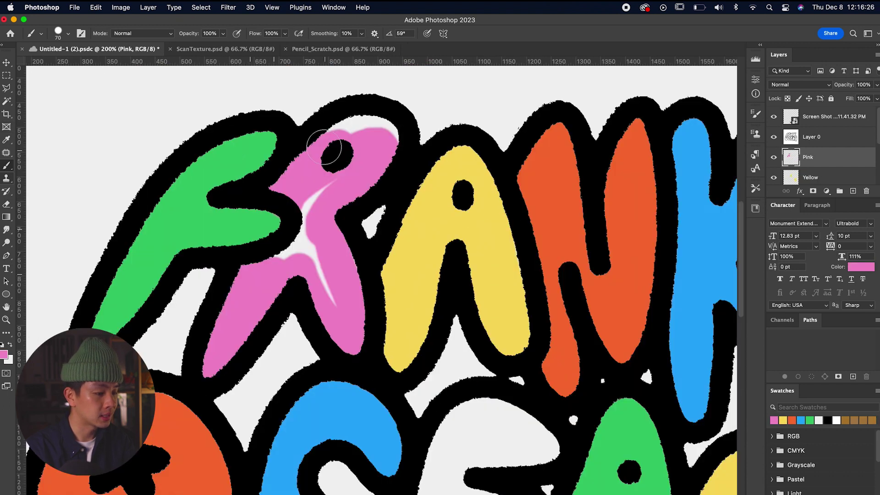
mouse_move(334, 147)
left_mouse_down()
mouse_move(344, 132)
mouse_move(389, 140)
left_mouse_up()
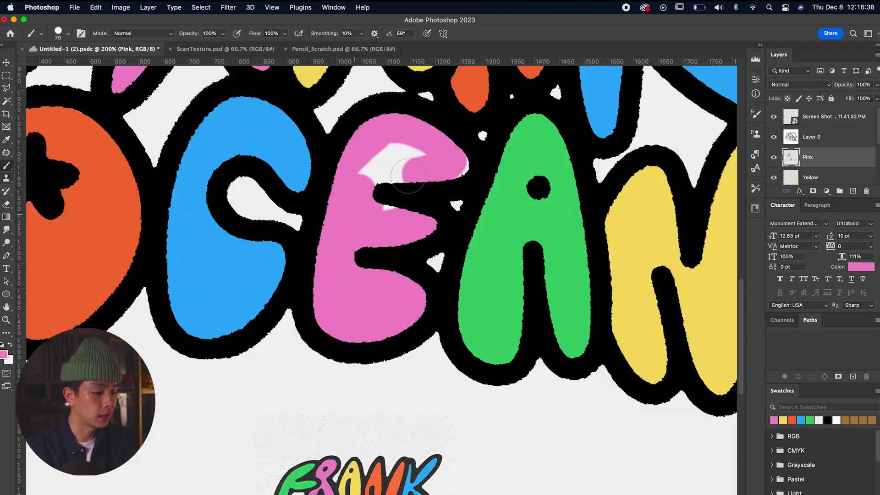
left_click_drag(376, 183, 412, 149)
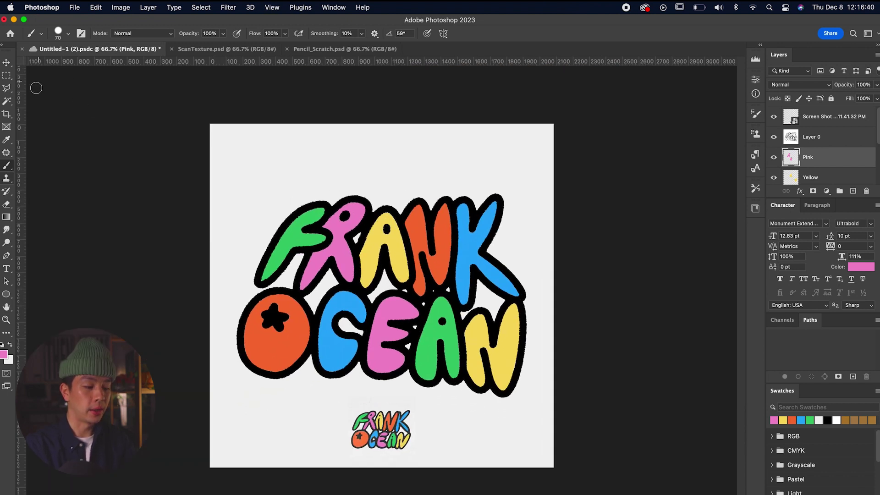
Examine the texture and outline color of the small reference image beneath the lettering up close
left_click(9, 61)
left_click(383, 449)
key("super+equal")
left_click_drag(382, 452, 383, 339)
key("super+equal")
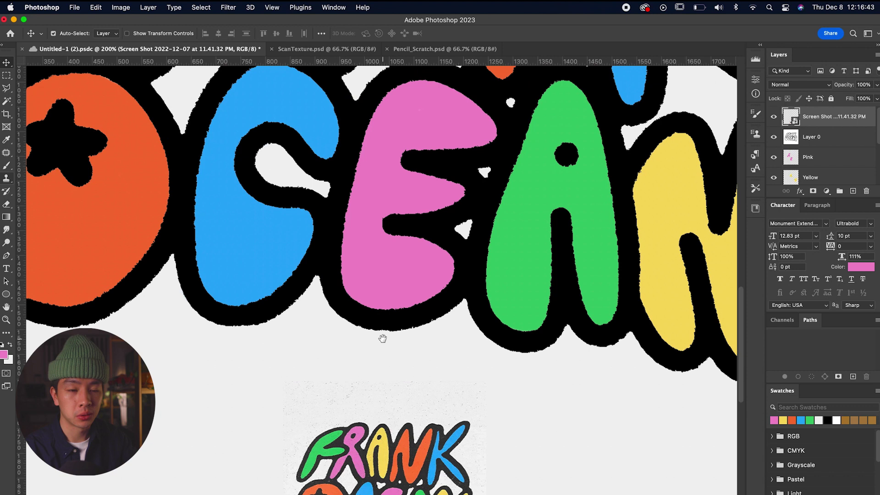
left_click_drag(355, 477, 349, 337)
key("super+equal")
key("super+equal")
key("super+minus")
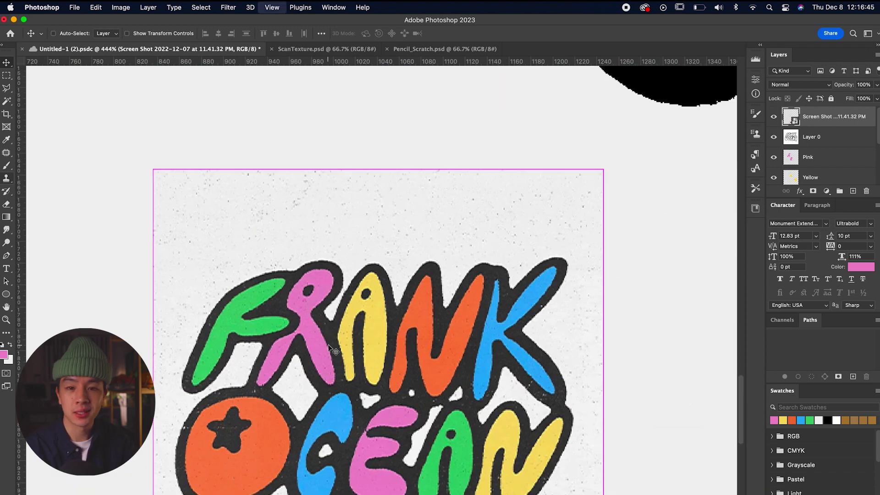
key("super+minus")
key("super+minus")
key("super+minus")
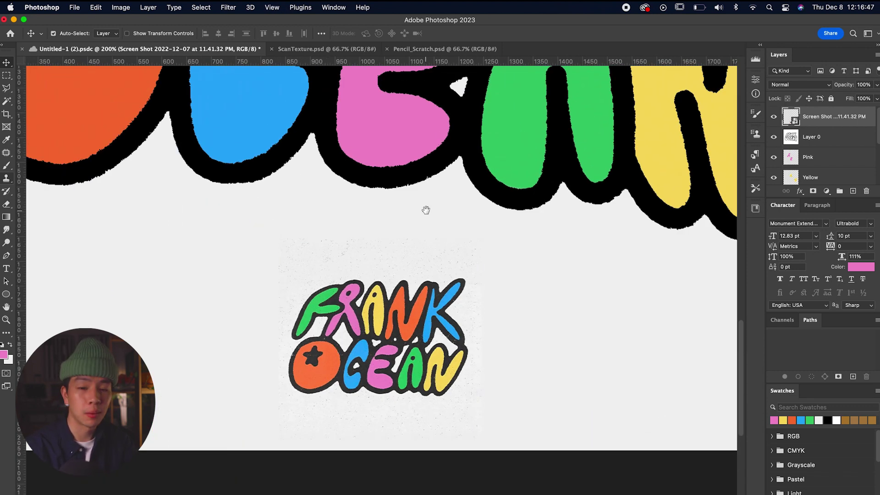
scroll(426, 210, "up", 4)
key("super+minus")
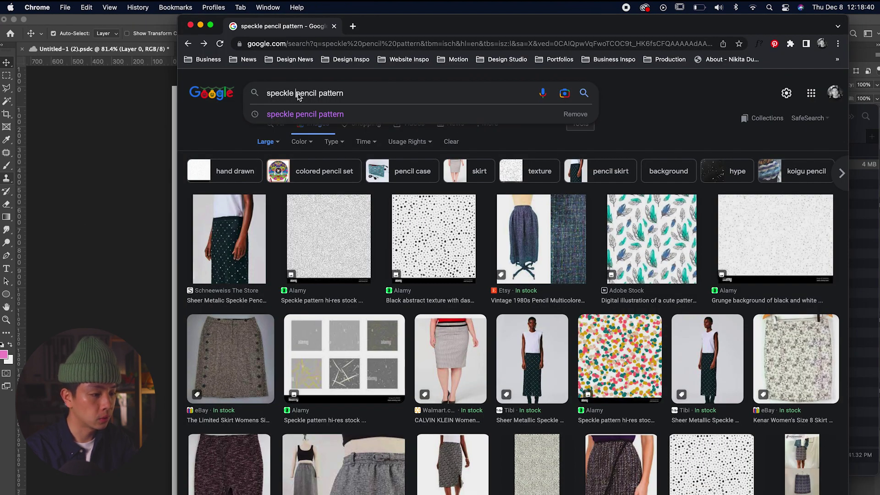
Refine the "speckle pencil pattern" image search on Google Images in Chrome
type("handrawn")
key("Return")
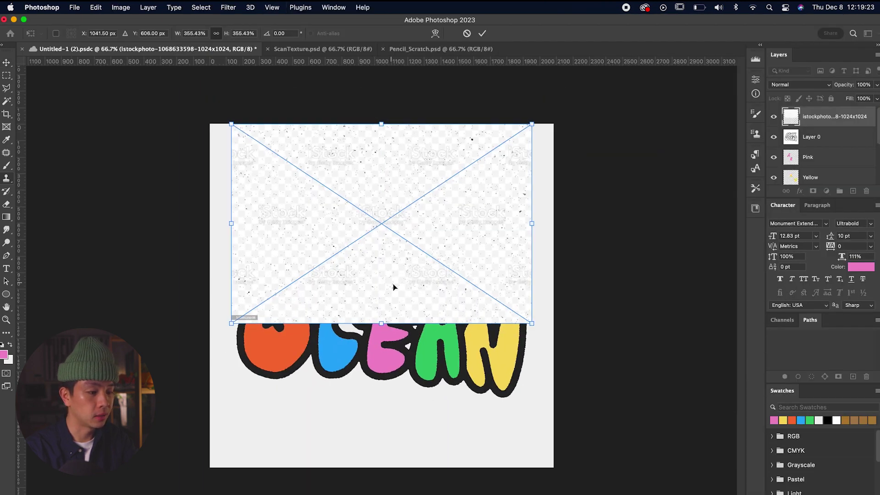
In Photoshop, enlarge the placed iStock speckle image to cover the canvas and apply Levels with midtones 0.45 and white input 223
left_click_drag(385, 318, 387, 442)
left_click(121, 8)
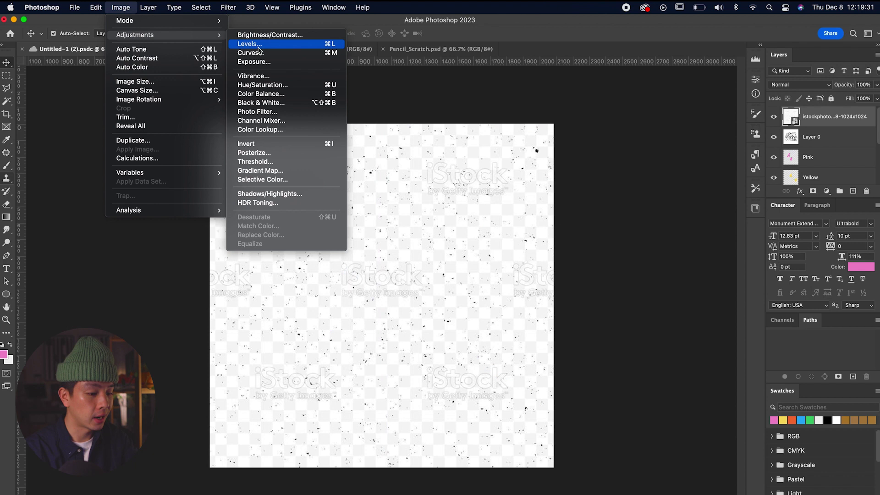
left_click(425, 306)
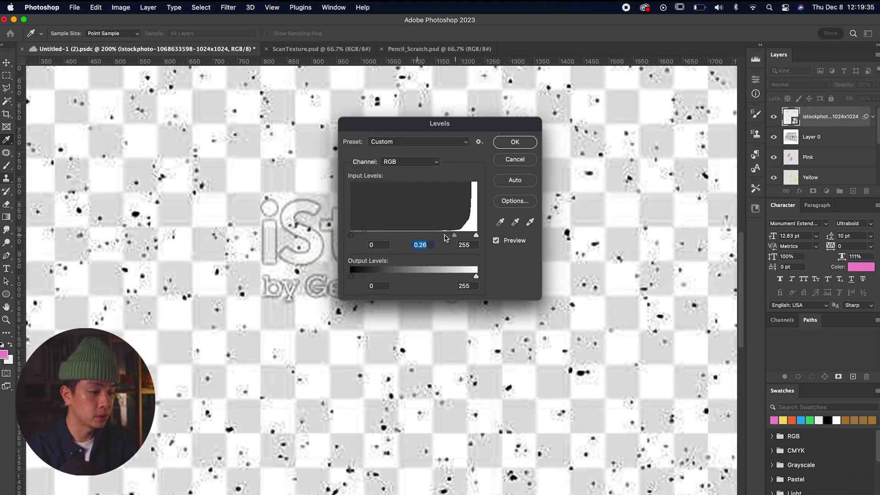
mouse_move(471, 236)
left_mouse_down()
mouse_move(445, 236)
mouse_move(458, 236)
left_mouse_up()
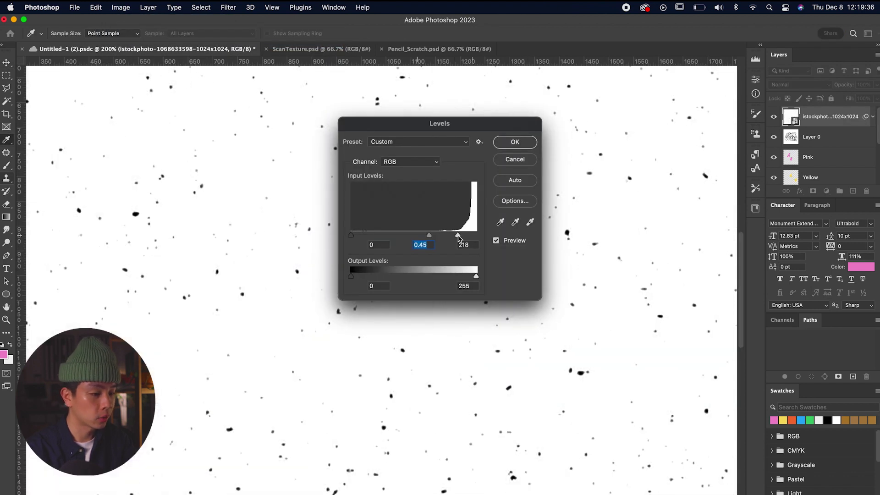
key("super+minus")
key("super+minus")
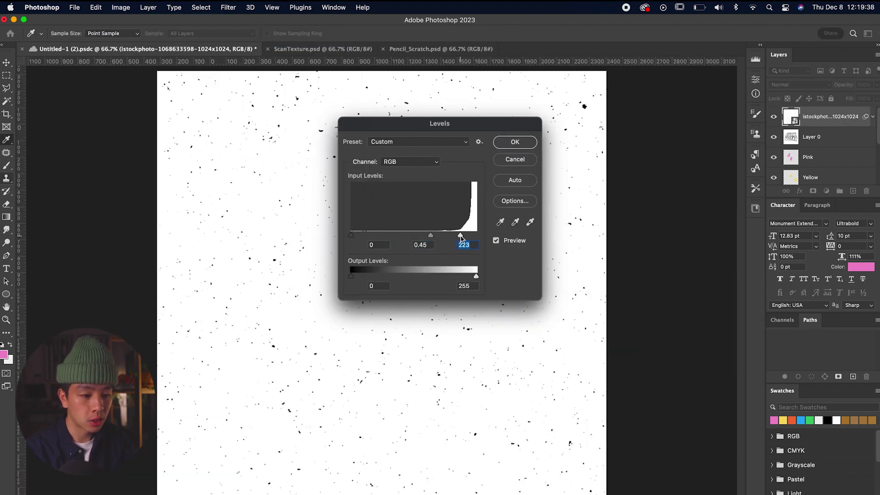
key("Return")
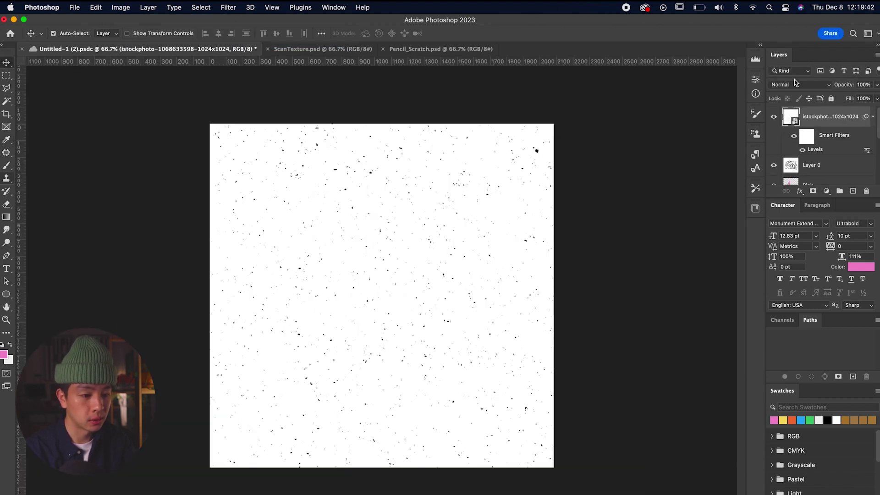
Set the top speckle texture layer's blend mode to Divide and duplicate that layer
left_click(797, 83)
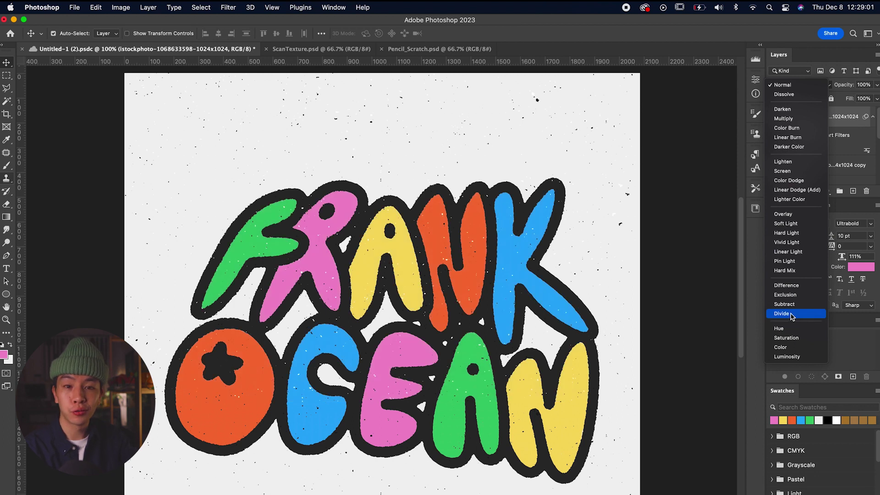
left_click(783, 313)
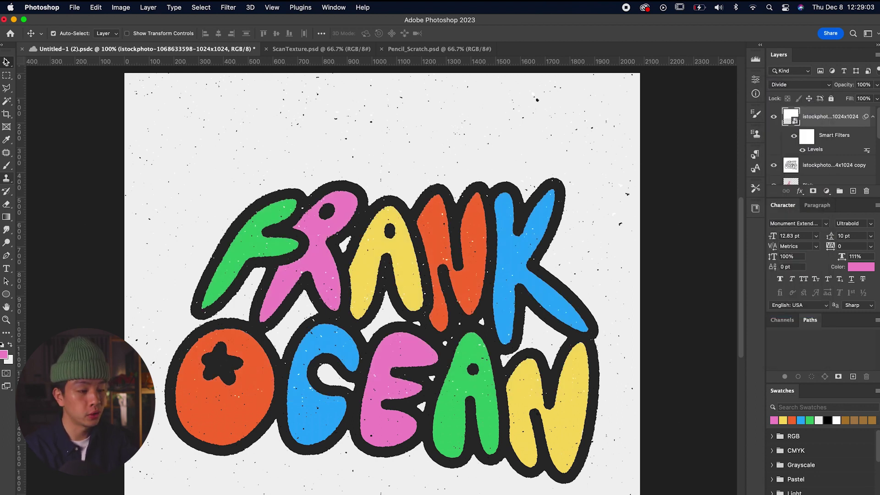
key("super+plus")
key("super+plus")
key("super+minus")
left_click_drag(267, 241, 338, 241)
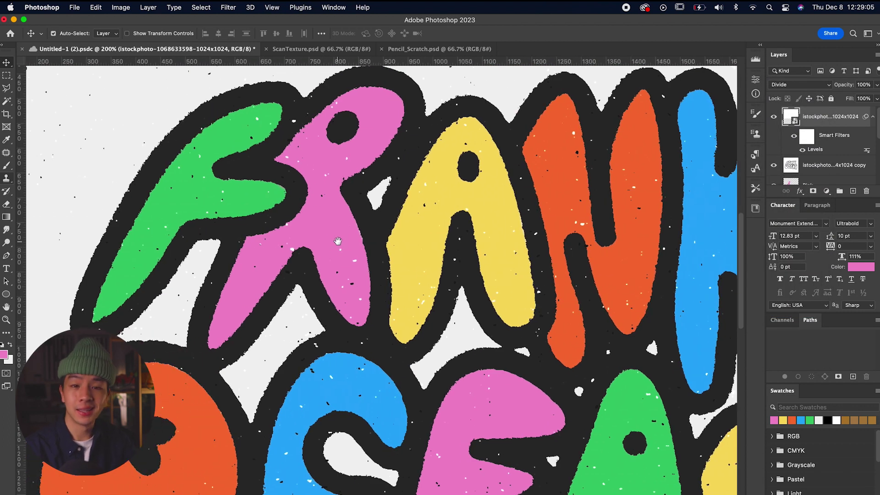
scroll(338, 241, "down", 5)
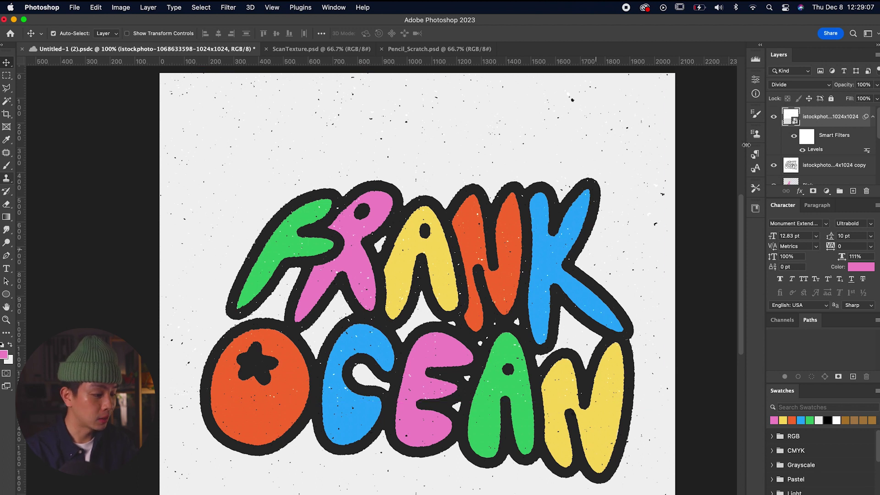
key("super+j")
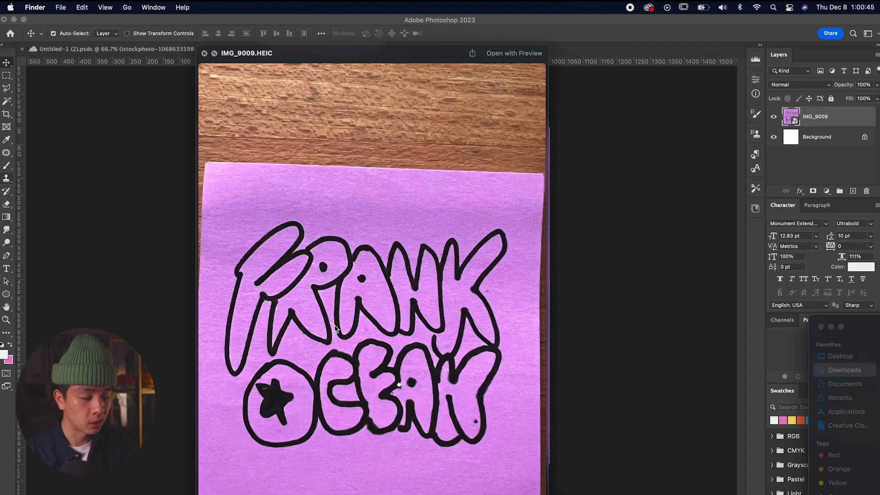
Examine the marker outlines and paper texture of the photographed lettering in IMG_9009.HEIC up close
scroll(335, 329, "up", 5)
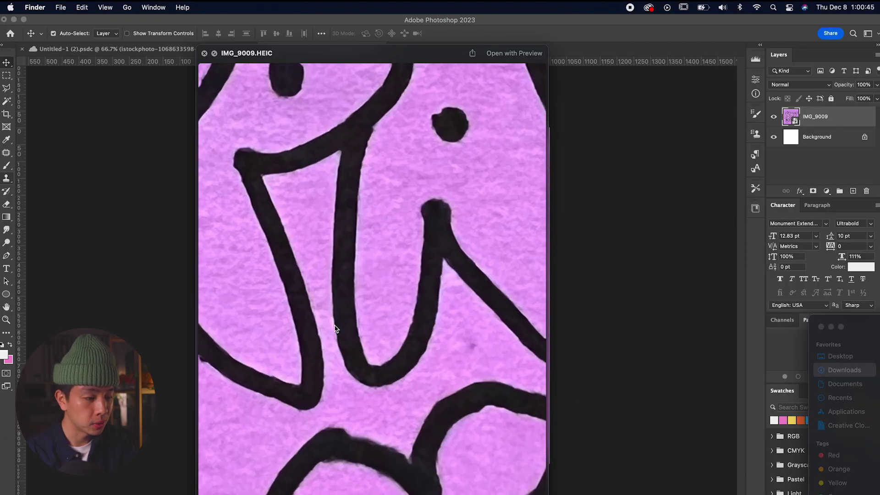
scroll(335, 328, "left", 6)
scroll(335, 329, "up", 3)
scroll(330, 183, "up", 2)
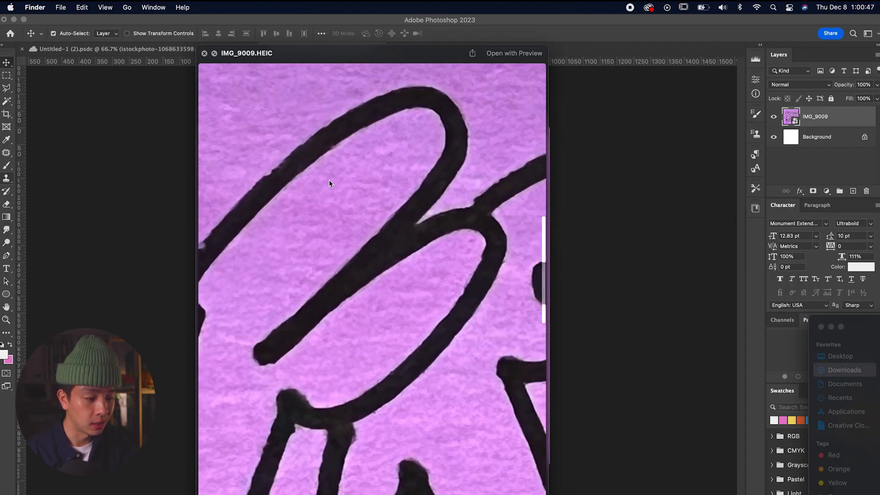
scroll(329, 184, "down", 10)
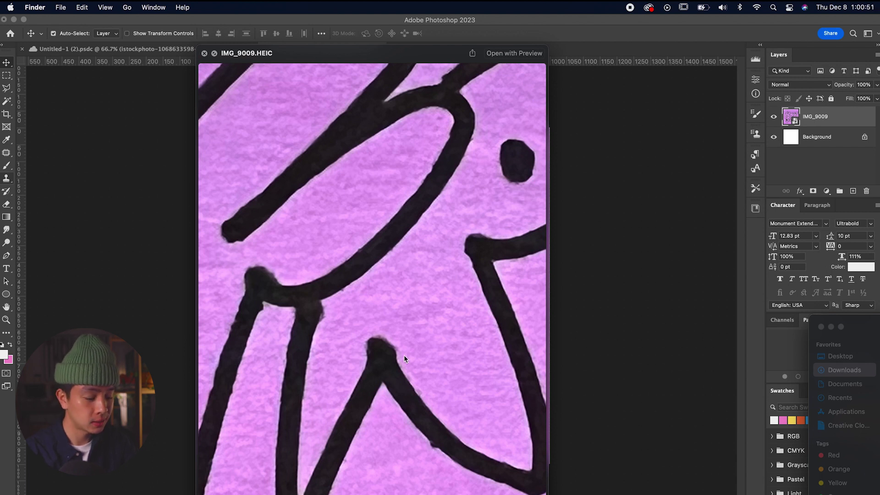
scroll(405, 358, "down", 10)
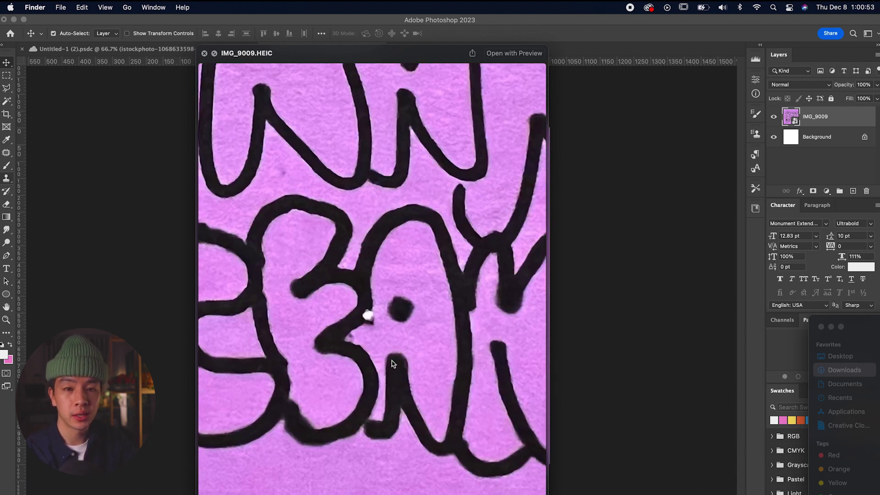
scroll(392, 364, "right", 5)
In Photoshop, scale and position the placed IMG_9009 photo so the hand-drawn lettering fills the square canvas
left_click_drag(256, 295, 194, 297)
left_click_drag(359, 332, 386, 306)
left_click_drag(535, 269, 593, 269)
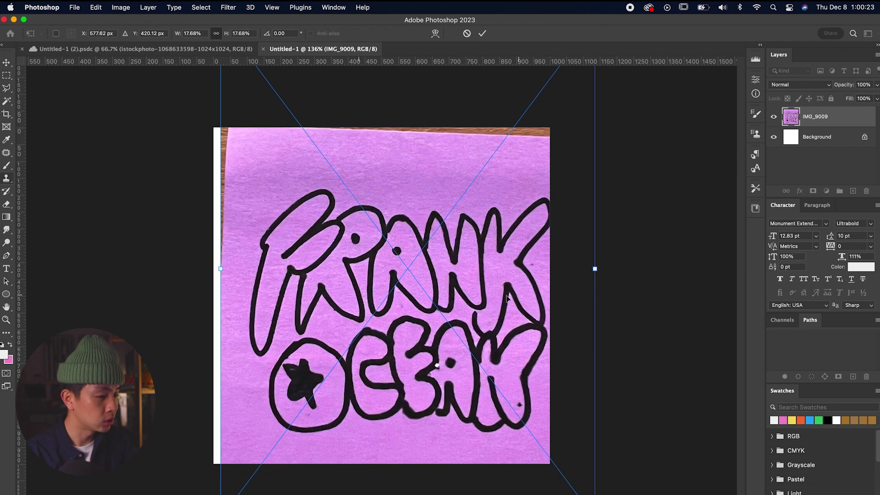
left_click_drag(504, 299, 489, 299)
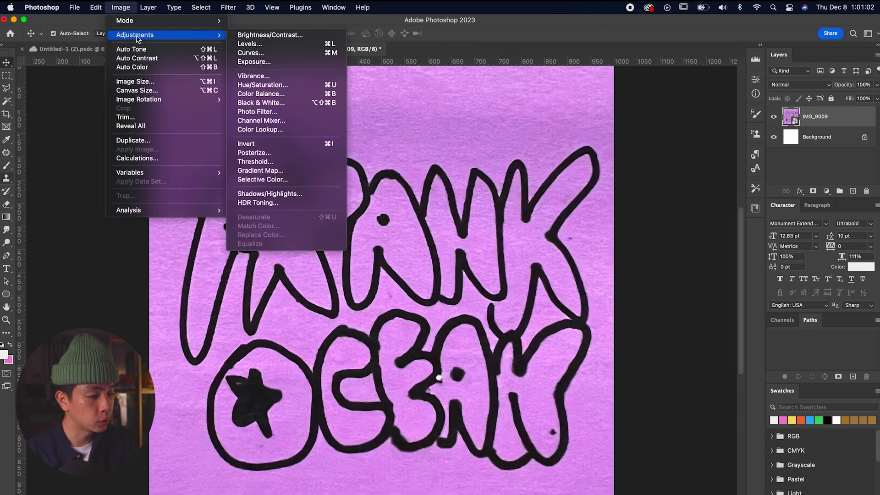
Turn the IMG_9009 photo grayscale by removing its saturation with a Hue/Saturation adjustment
left_click(286, 85)
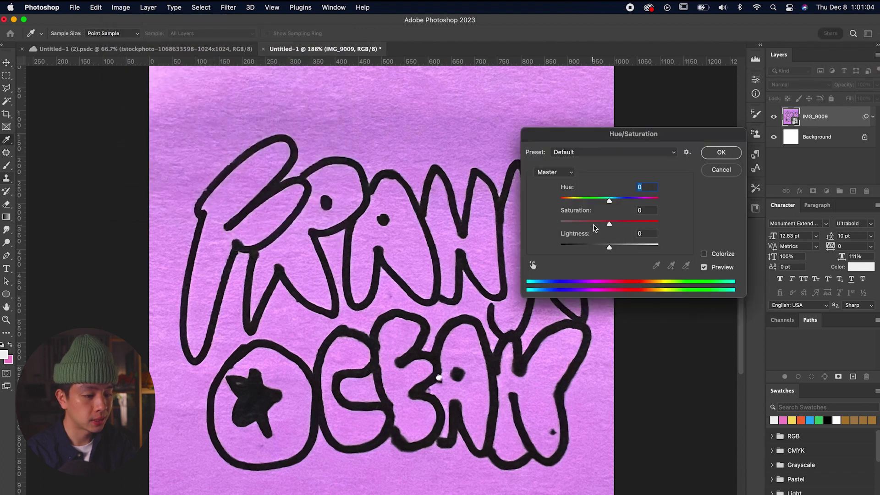
left_click_drag(594, 225, 538, 223)
key("Return")
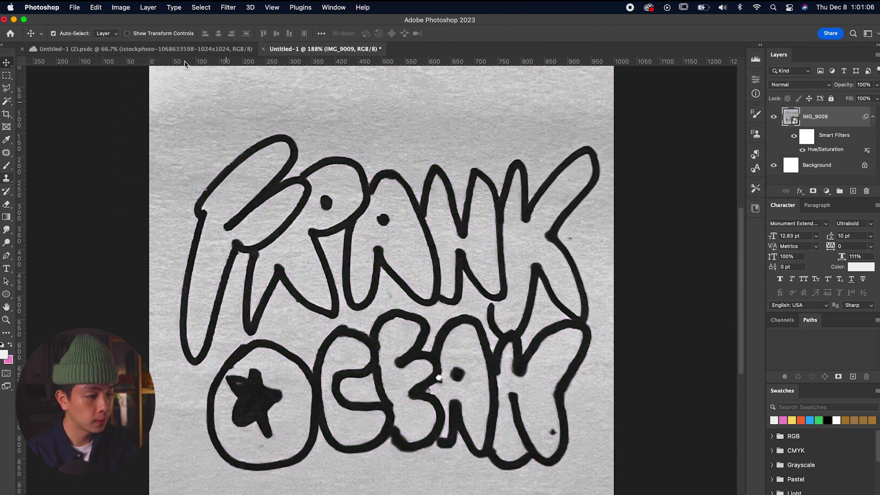
Apply Levels to the IMG_9009 layer with black input 87, midtones 1.43 and white input 171
left_click(121, 8)
mouse_move(137, 32)
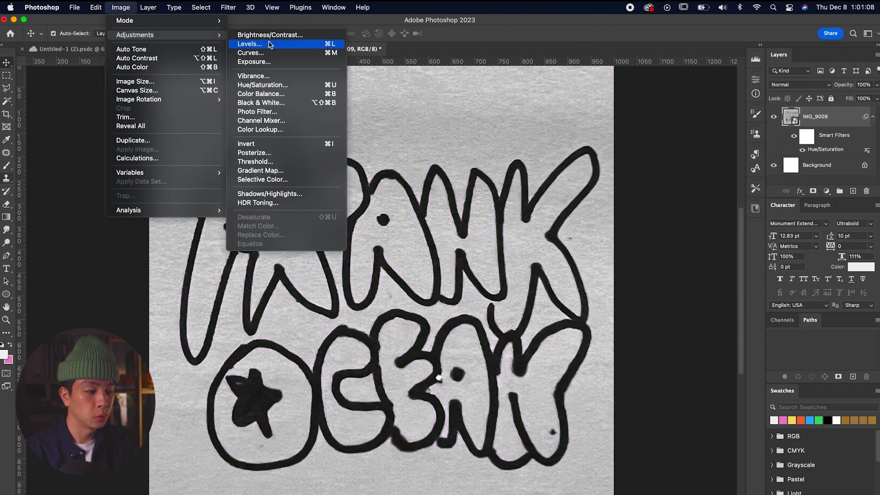
left_click(310, 45)
left_click_drag(541, 231, 586, 232)
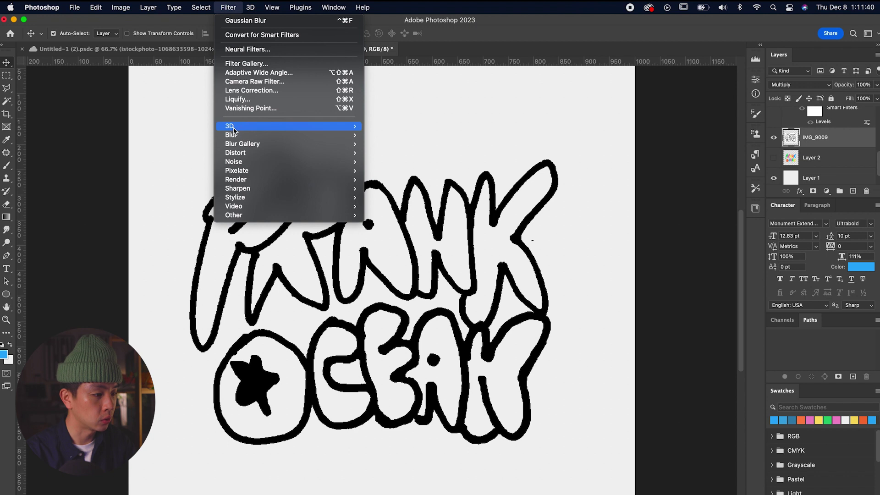
Smooth the hand-drawn outlines on the IMG_9009 layer with a Gaussian Blur followed by a Threshold at level 157
mouse_move(231, 135)
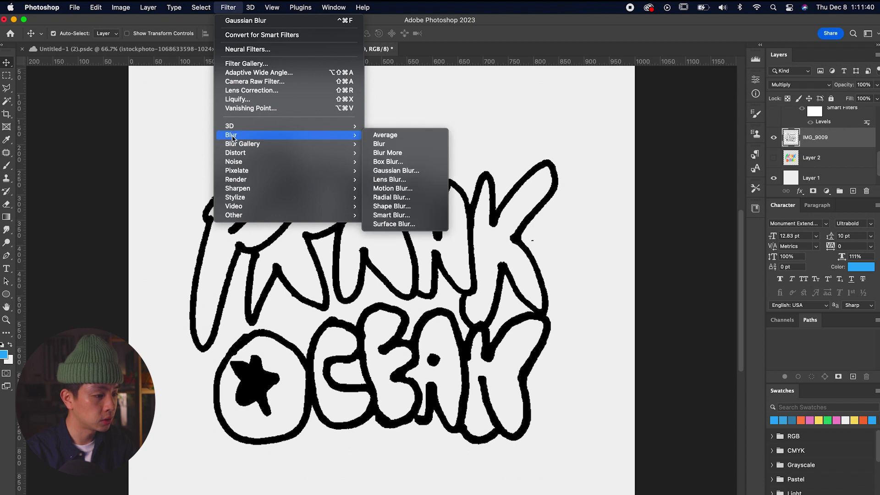
left_click(396, 171)
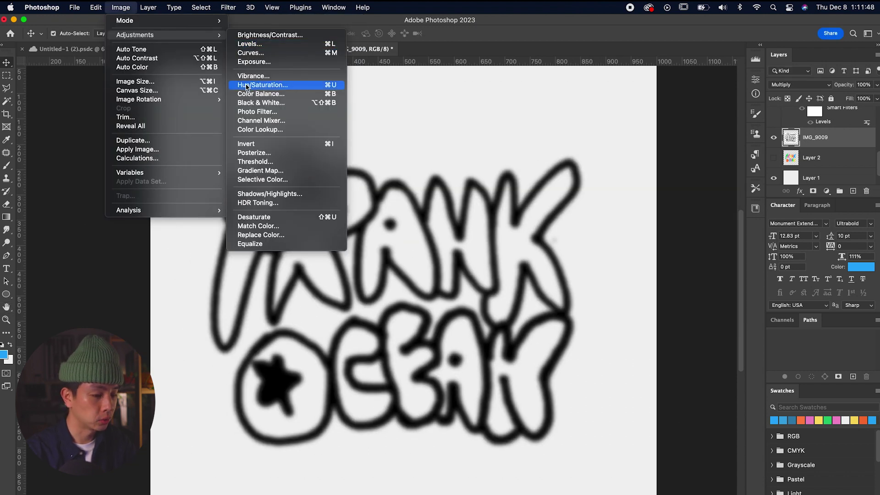
left_click(250, 162)
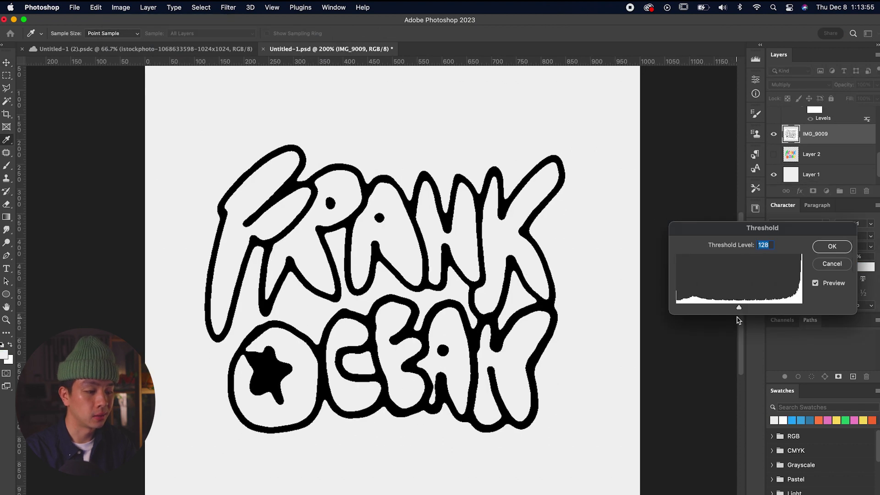
left_click_drag(739, 308, 756, 308)
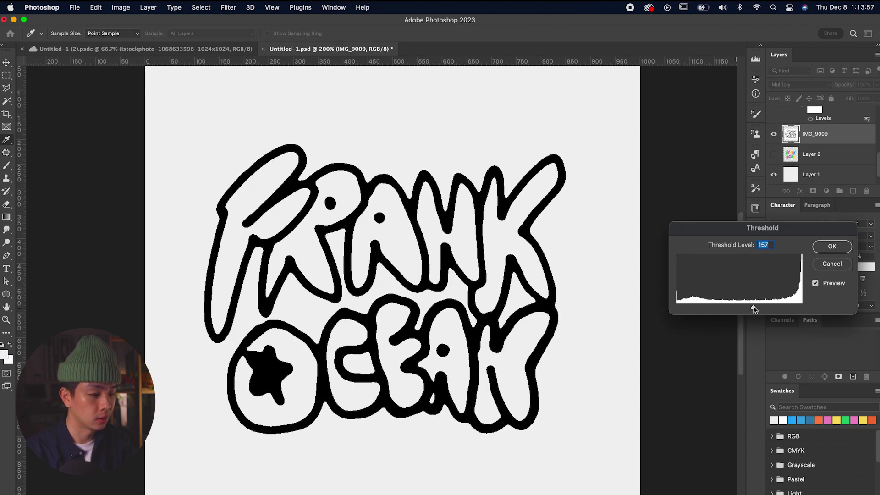
Make both hidden iStock speckle texture copies visible over the colored hand-drawn lettering
scroll(814, 135, "up", 5)
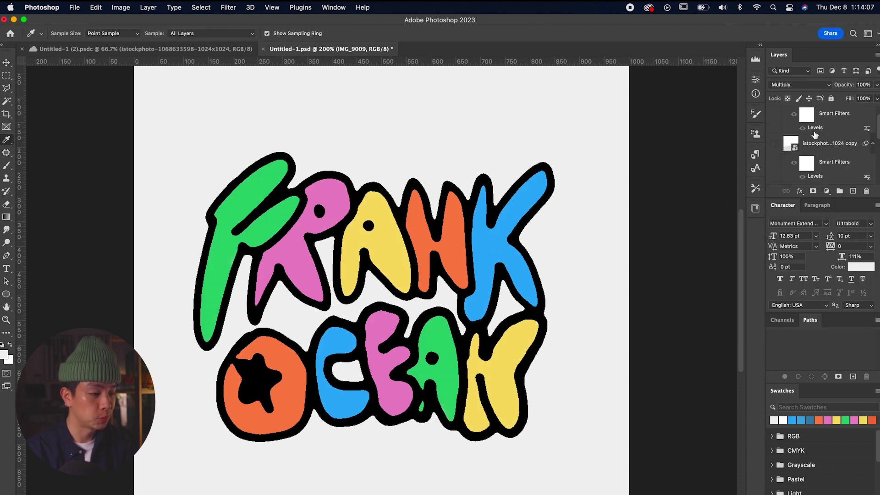
left_click(773, 145)
scroll(774, 145, "up", 1)
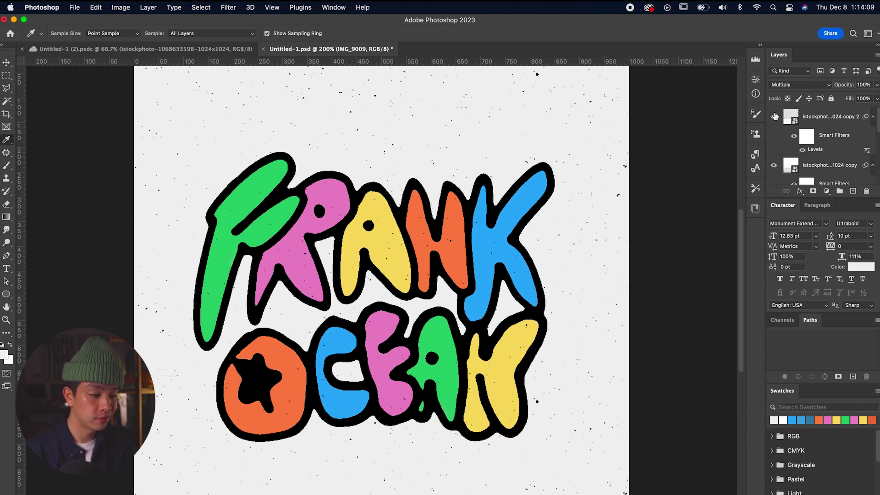
scroll(804, 129, "down", 5)
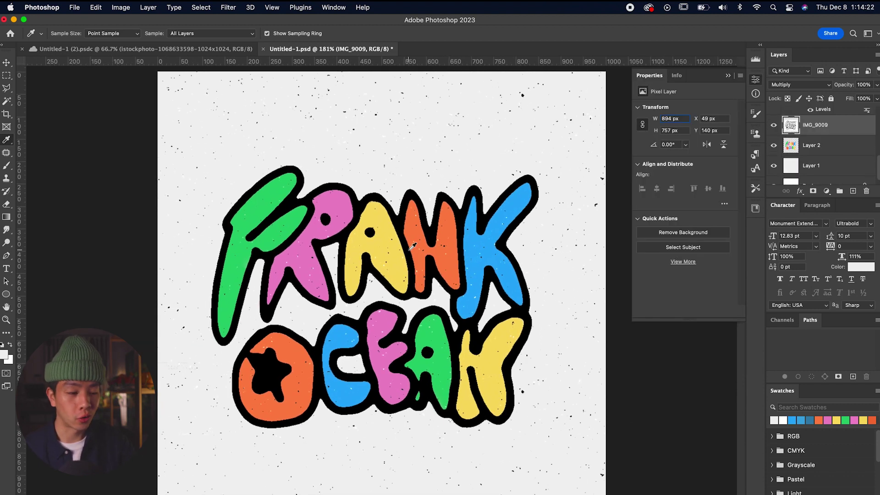
Hide the layer properties, view the textured hand-drawn lettering, and bring up the Untitled-1 (2).psdc version for comparison
left_click(728, 76)
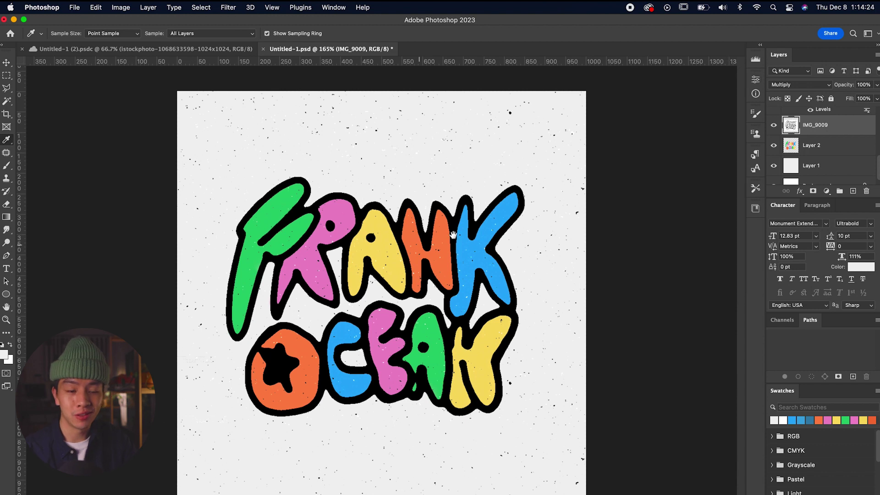
scroll(454, 238, "up", 3)
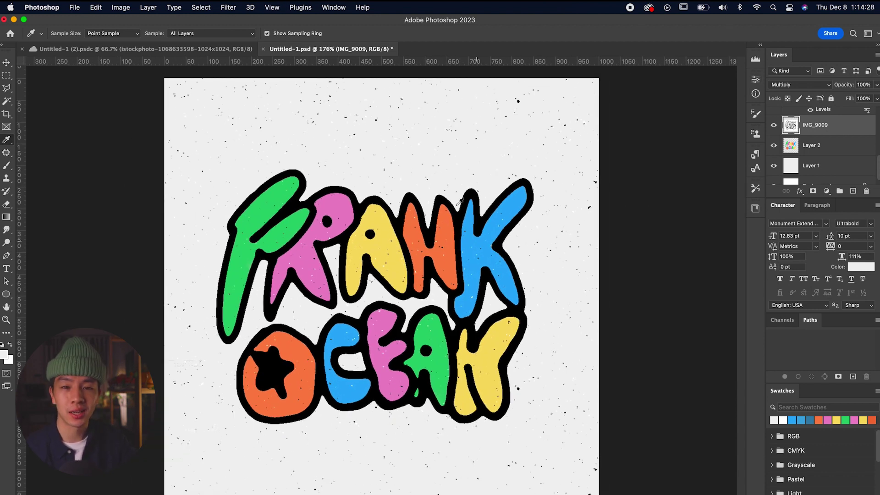
left_click(208, 50)
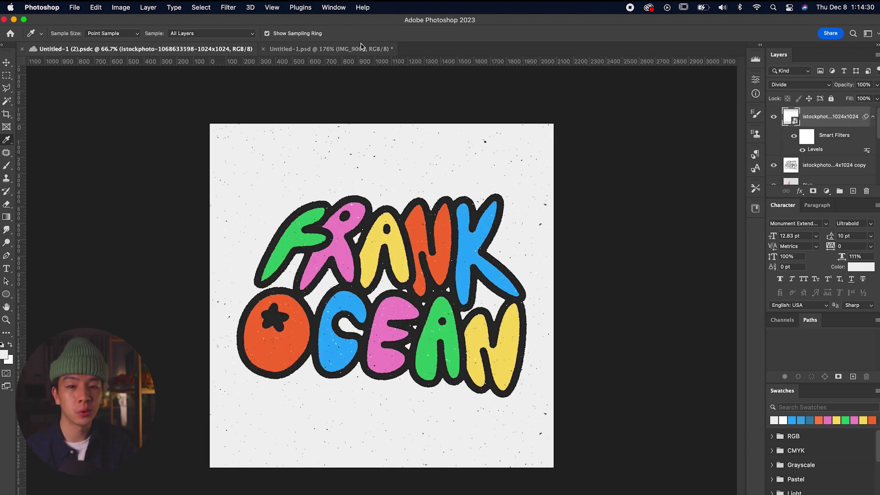